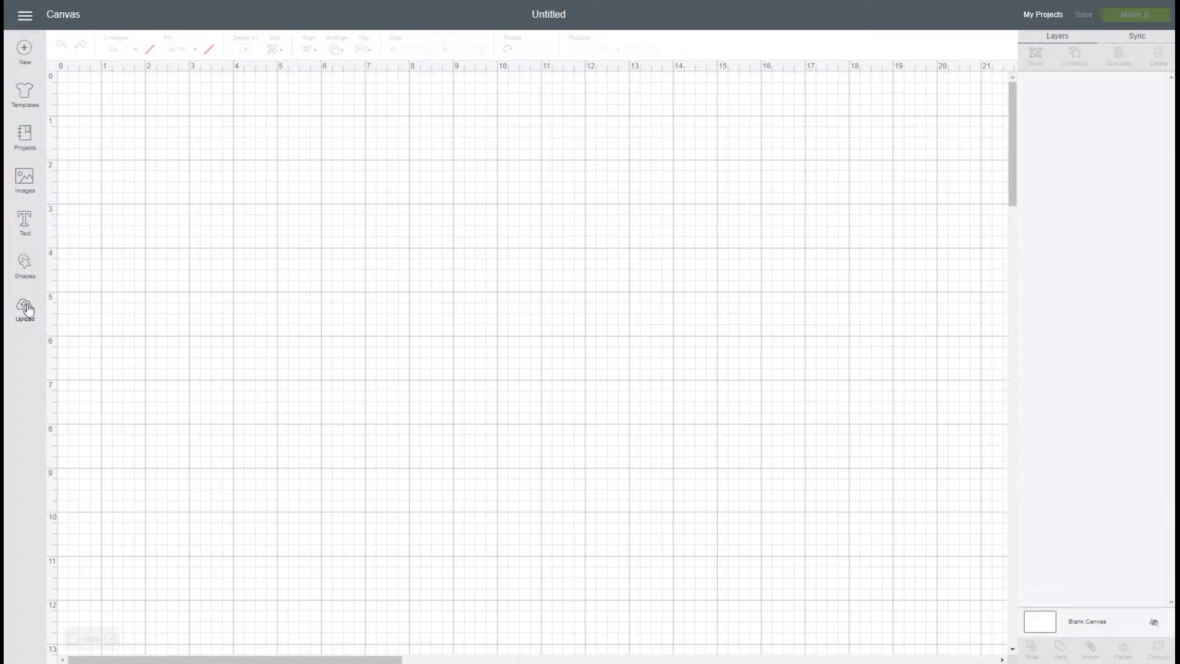
# - Add the uploaded Apron Box design to the canvas and ungroup it into separate pieces
pyautogui.click(25, 309)
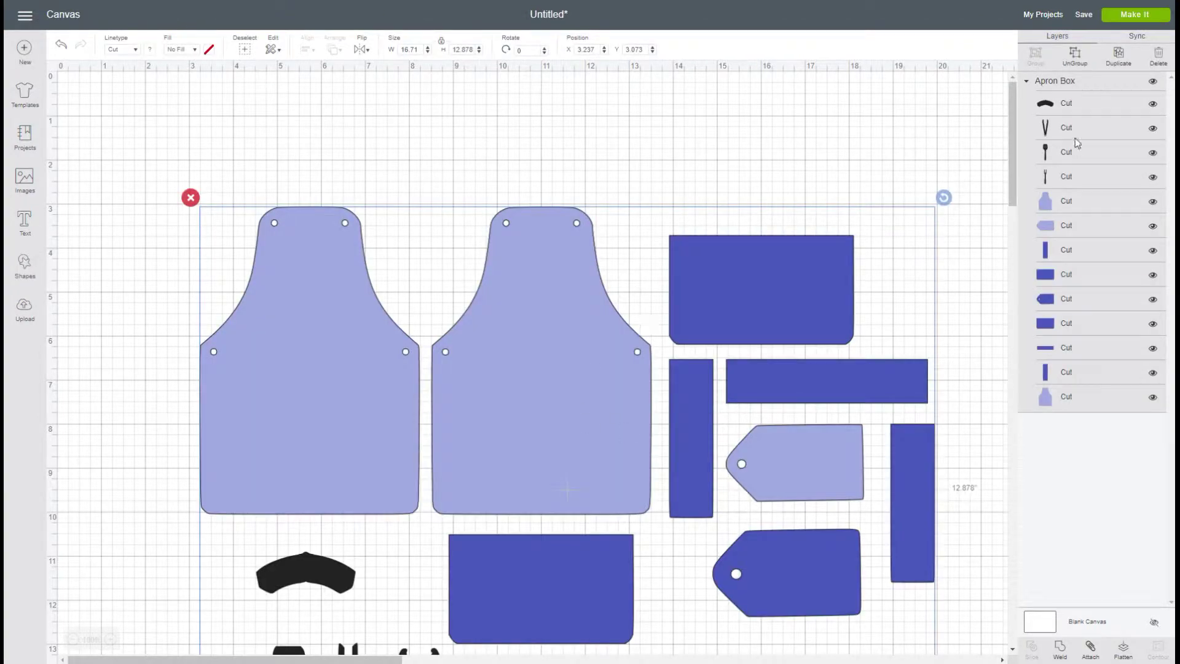
pyautogui.click(1075, 63)
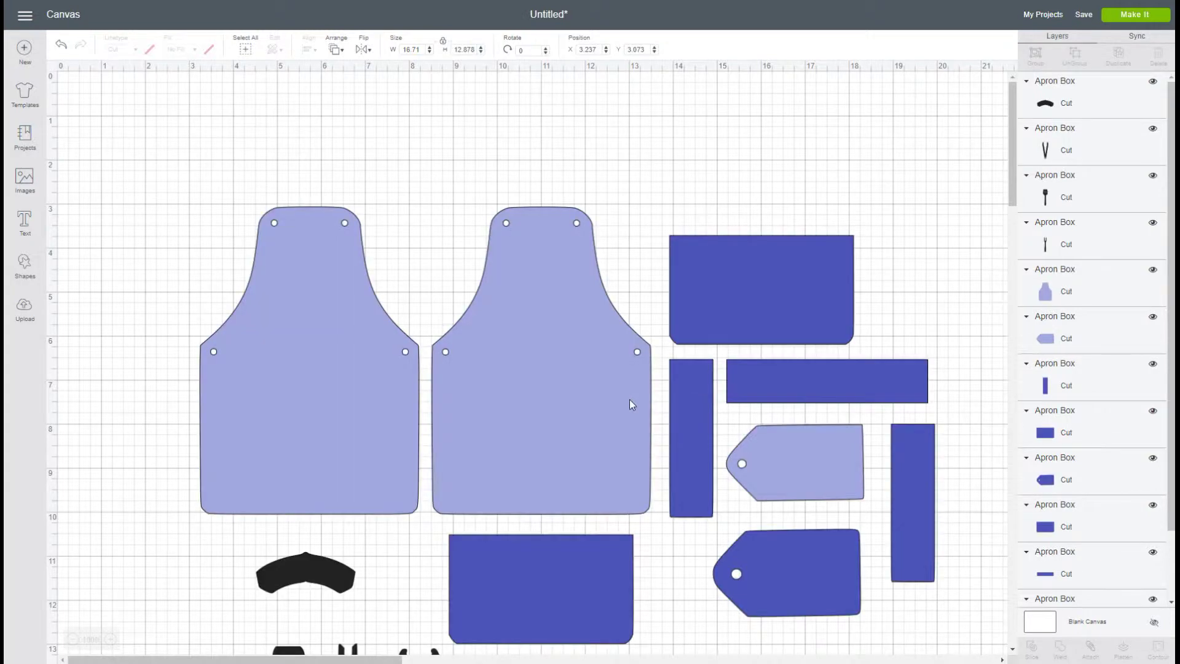
pyautogui.click(348, 373)
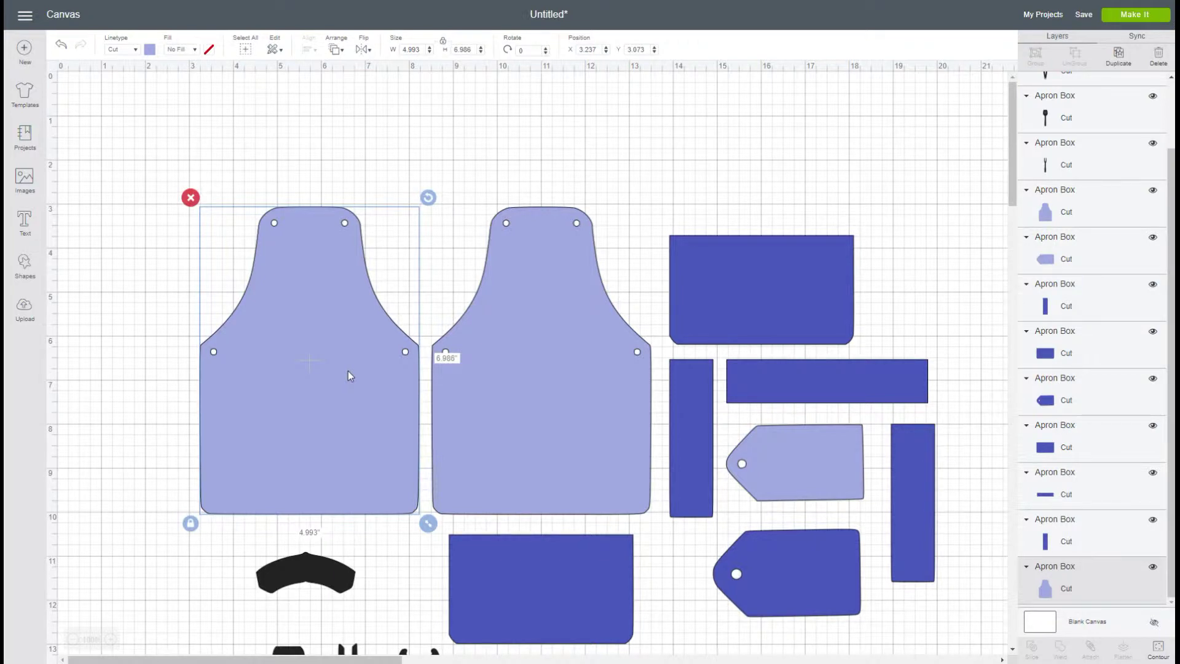
# - Place one dark blue pocket on the lower part of each apron and send the right apron to the back
pyautogui.scroll(-3, 511, 493)
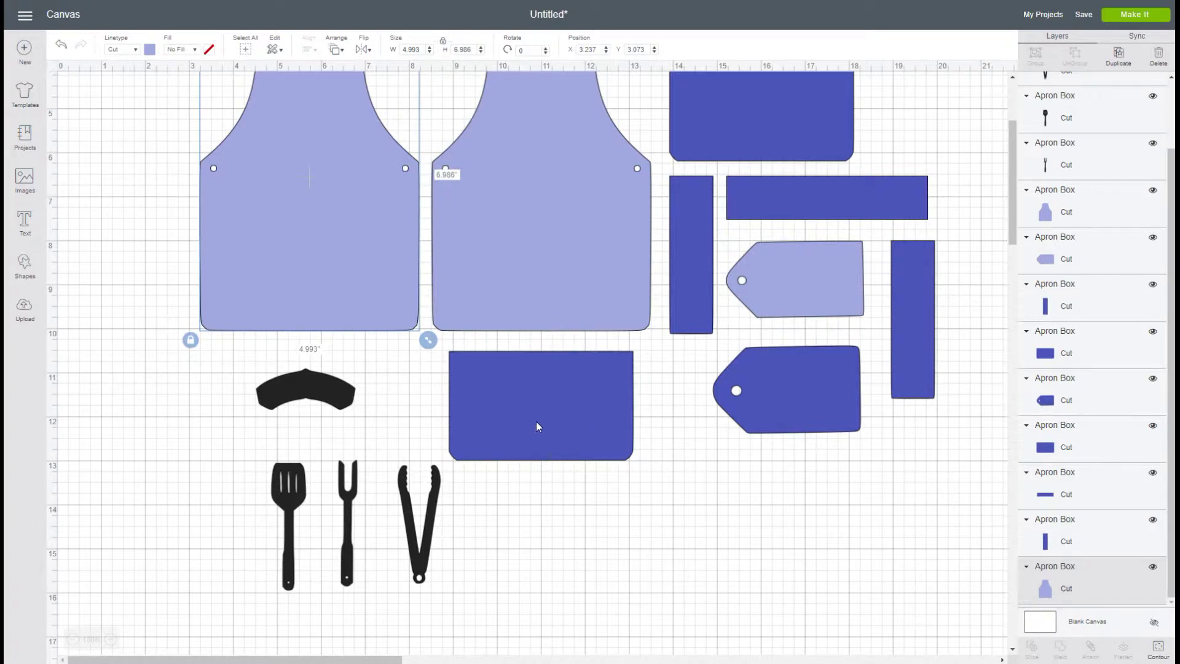
pyautogui.moveTo(531, 436); pyautogui.dragTo(300, 288)
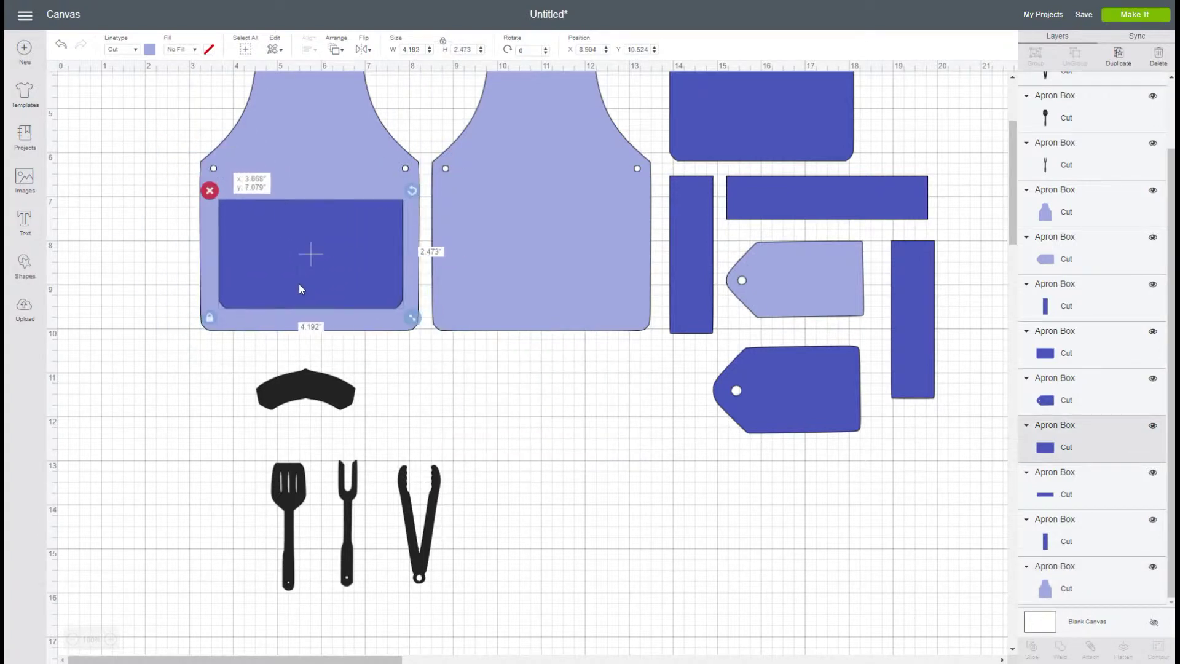
pyautogui.moveTo(746, 105); pyautogui.dragTo(523, 241)
pyautogui.click(562, 109)
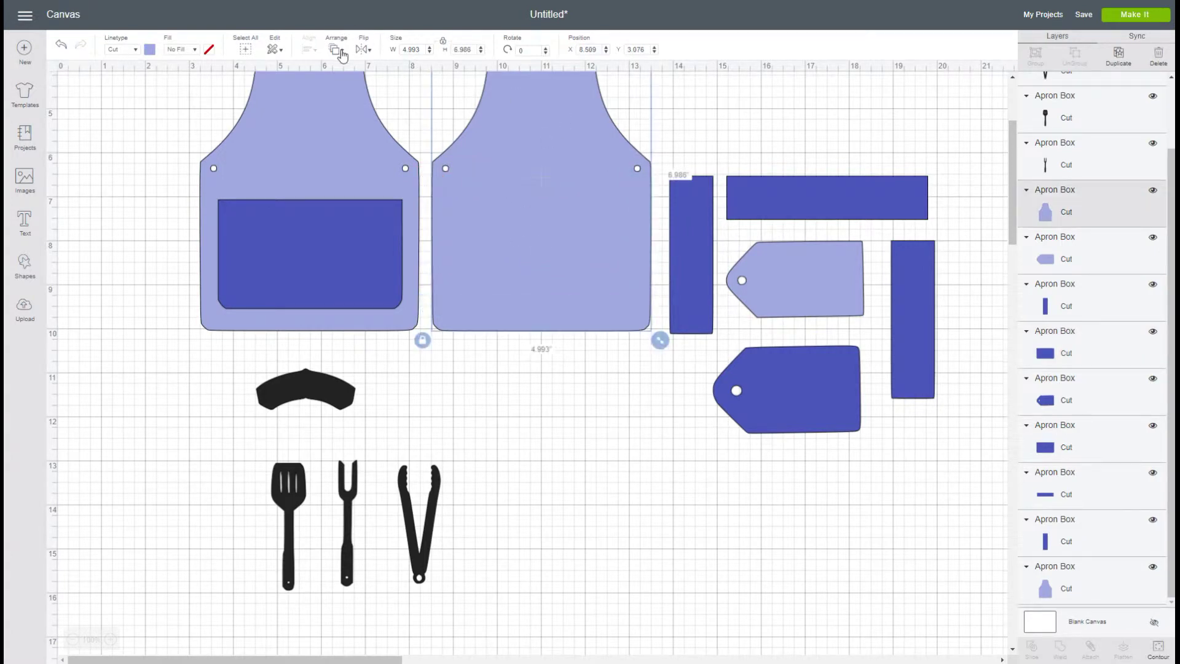
pyautogui.click(342, 56)
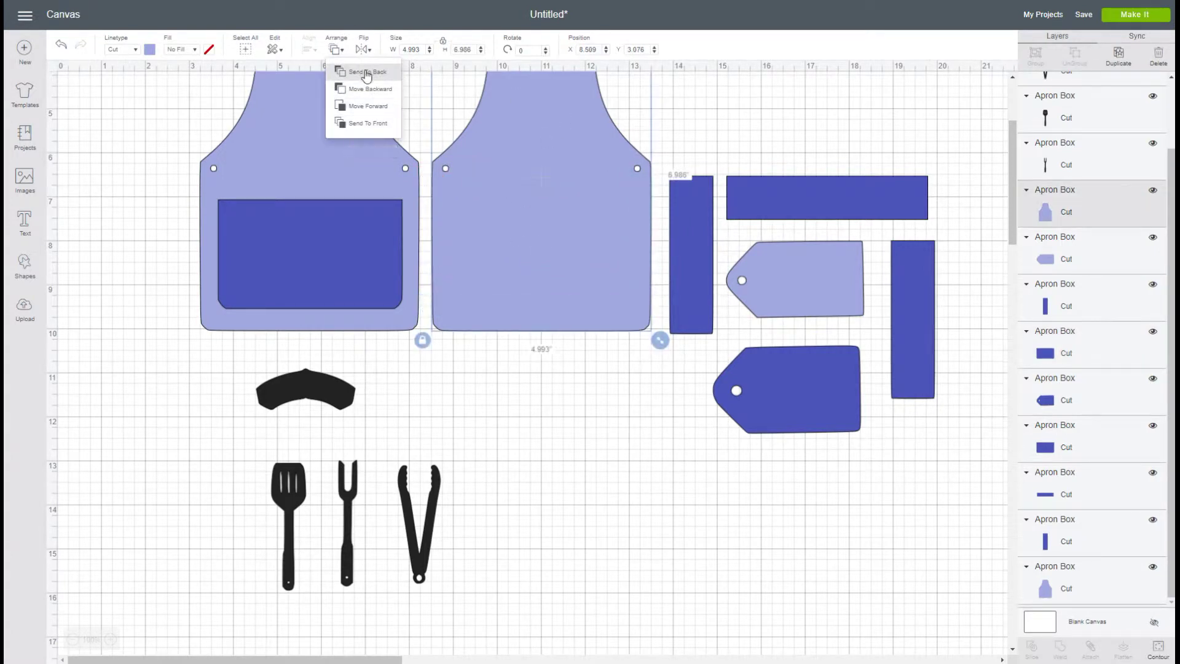
pyautogui.click(367, 73)
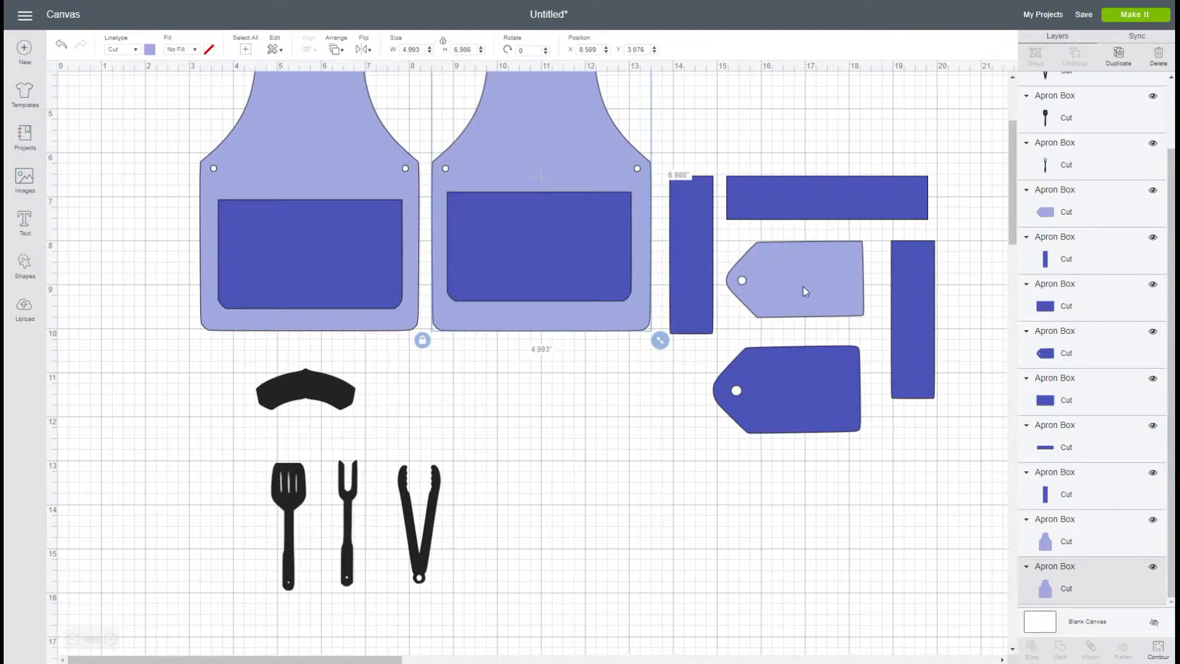
# - Centre the light blue tag on the larger dark blue tag and group the two
pyautogui.moveTo(799, 285); pyautogui.dragTo(794, 399)
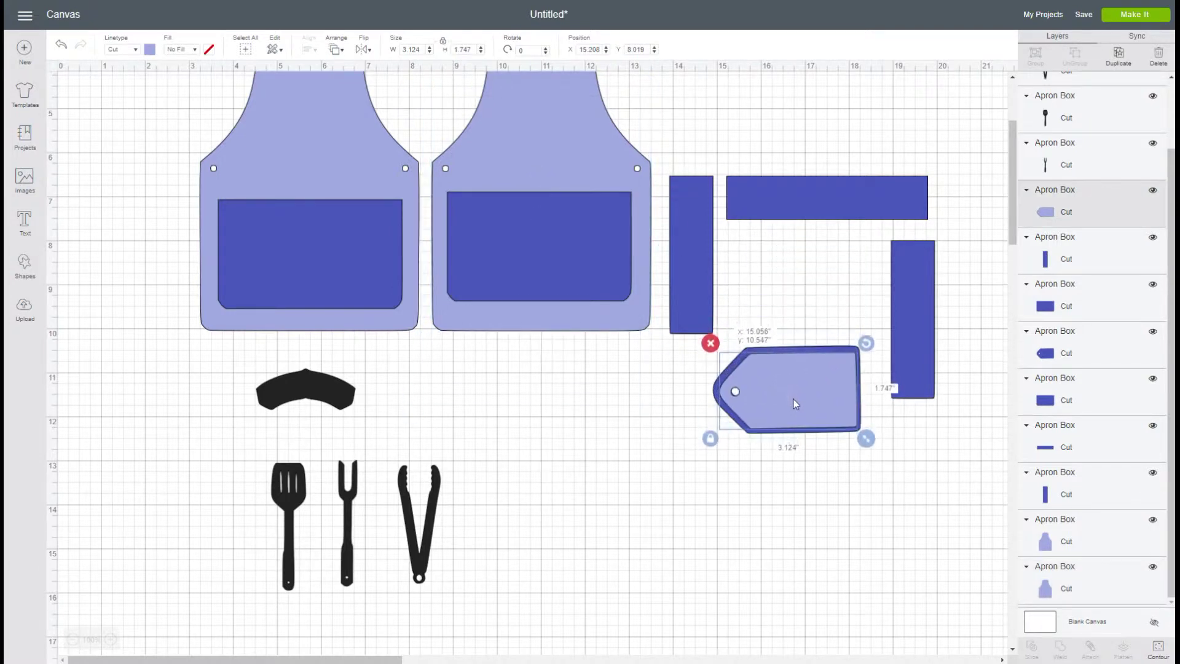
pyautogui.moveTo(762, 276); pyautogui.dragTo(790, 418)
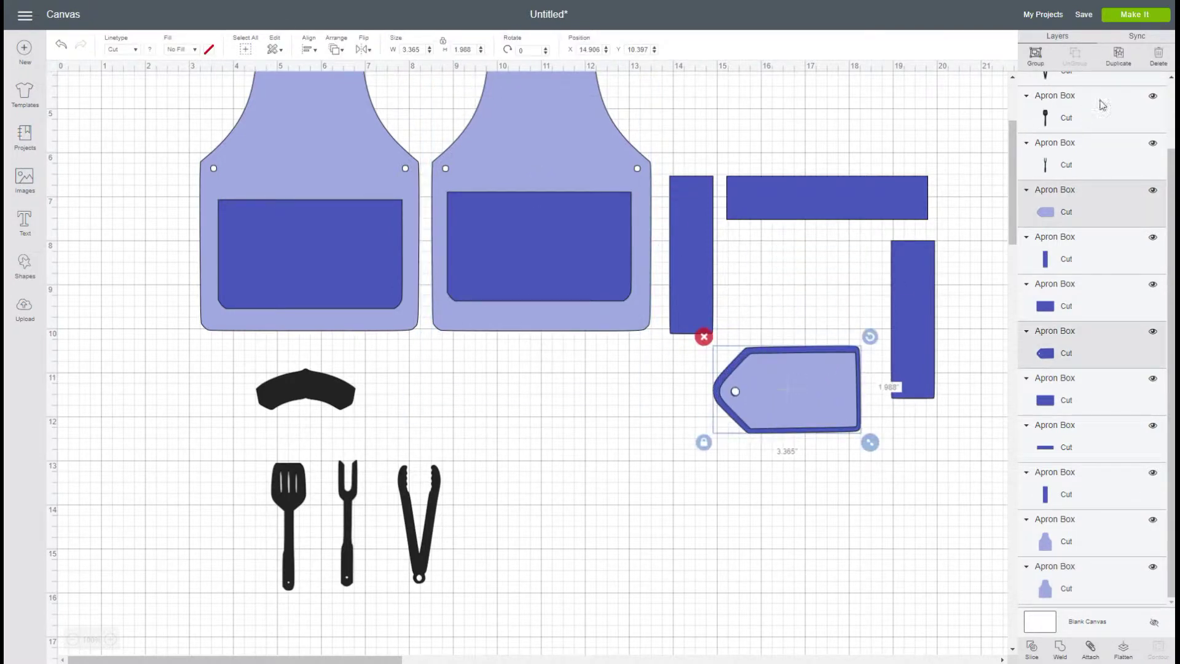
pyautogui.click(1037, 57)
# - Move the tag group onto the right apron, rotate it clockwise and bring that apron's pocket to the front over it
pyautogui.moveTo(794, 426); pyautogui.dragTo(535, 216)
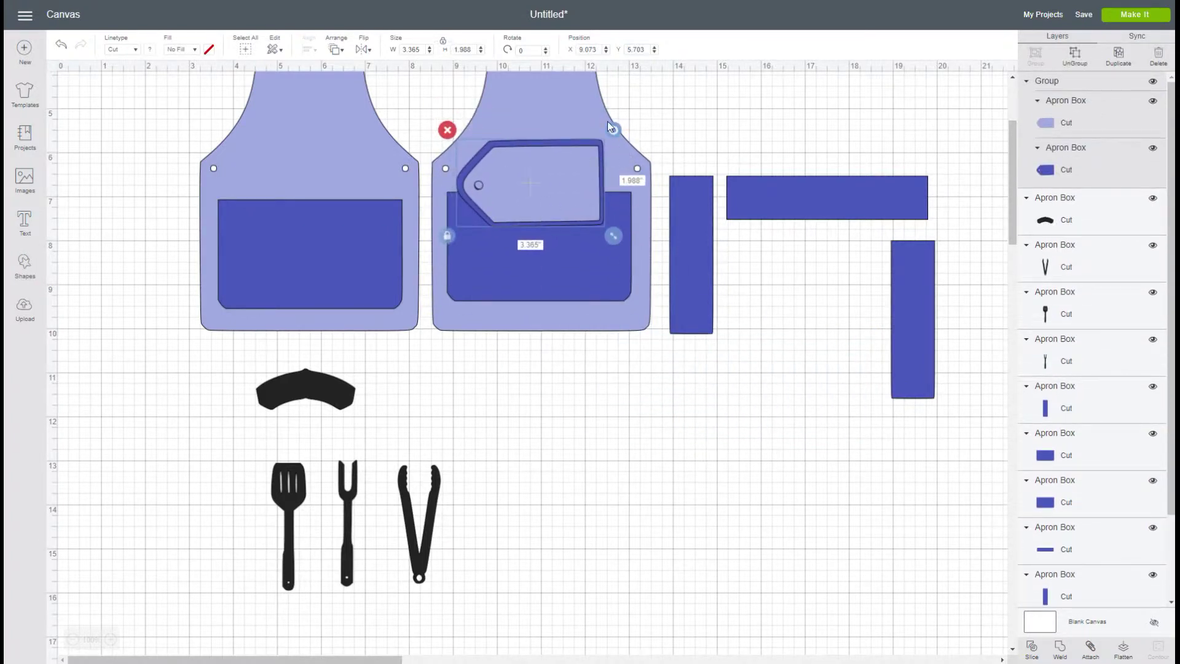
pyautogui.moveTo(614, 131); pyautogui.dragTo(632, 212)
pyautogui.click(631, 212)
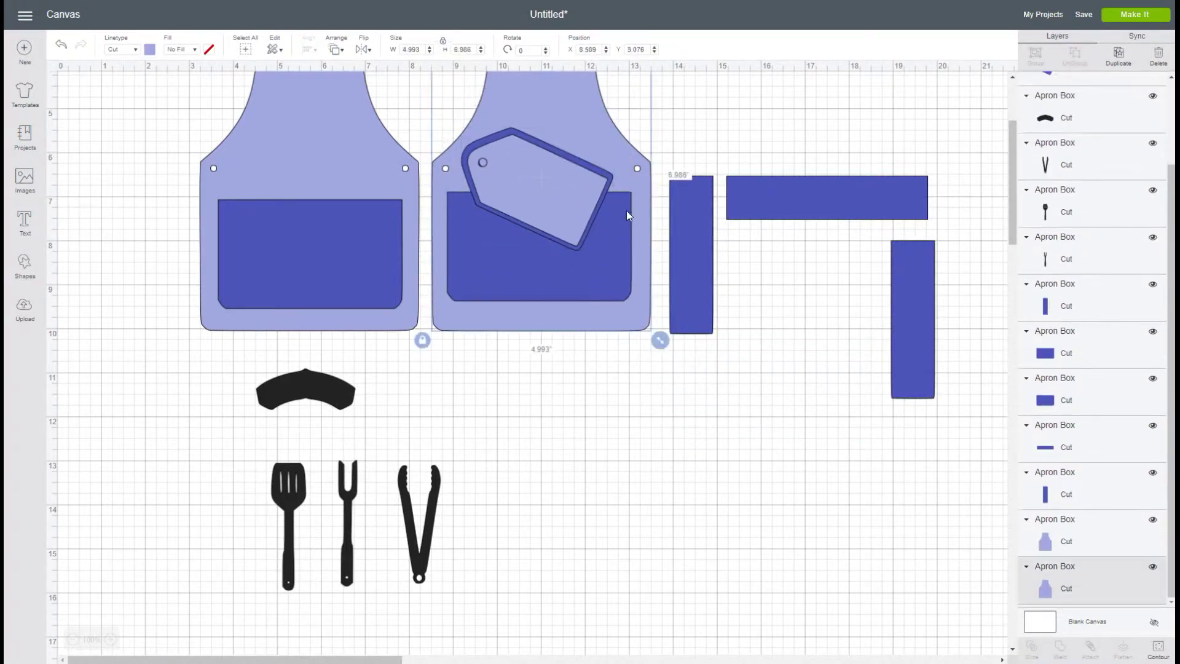
pyautogui.click(617, 215)
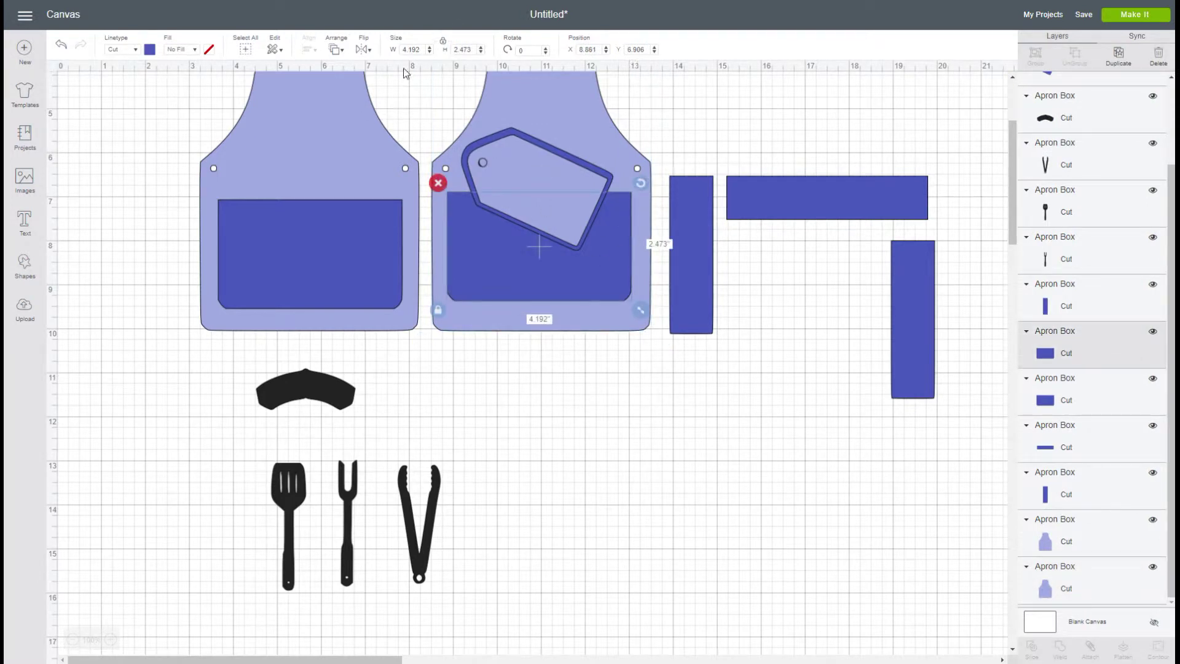
pyautogui.click(342, 57)
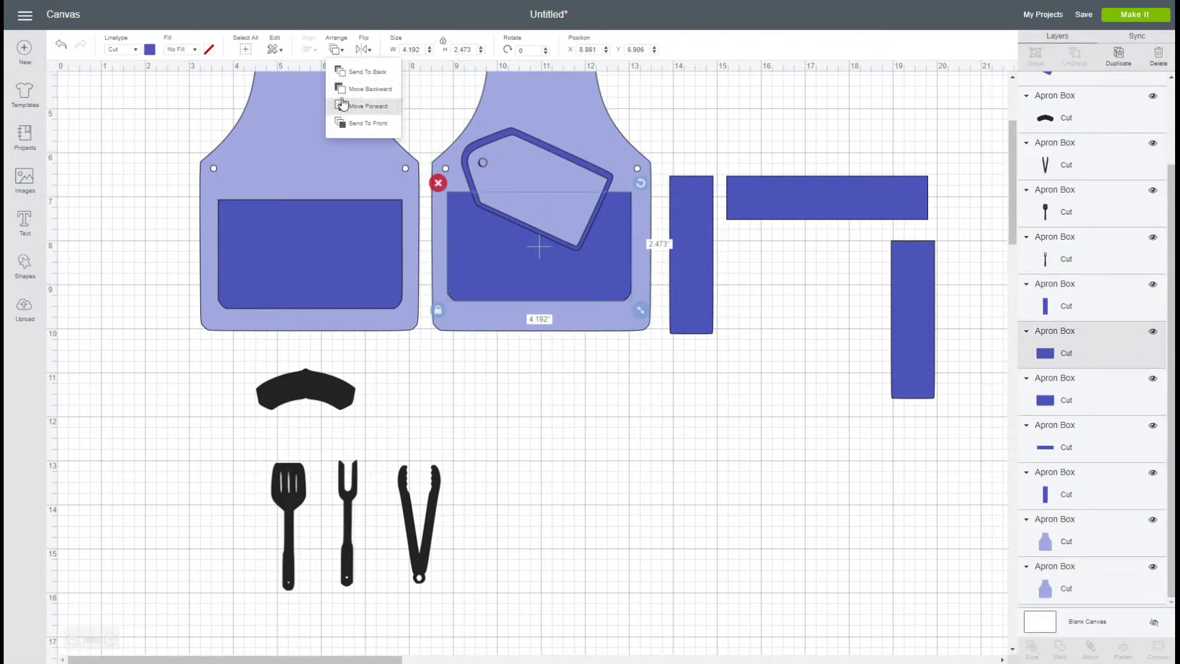
pyautogui.click(382, 128)
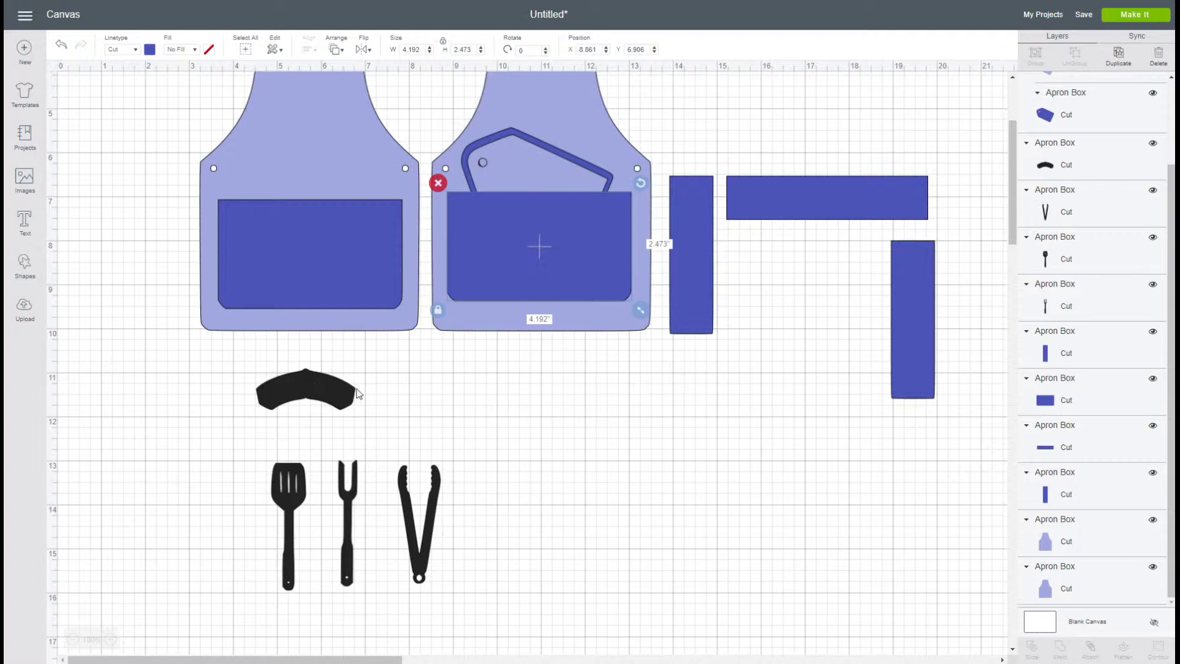
# - Move the curved black label onto the upper part of the left apron and set its material colour to white
pyautogui.scroll(2, 332, 461)
pyautogui.moveTo(301, 518); pyautogui.dragTo(304, 208)
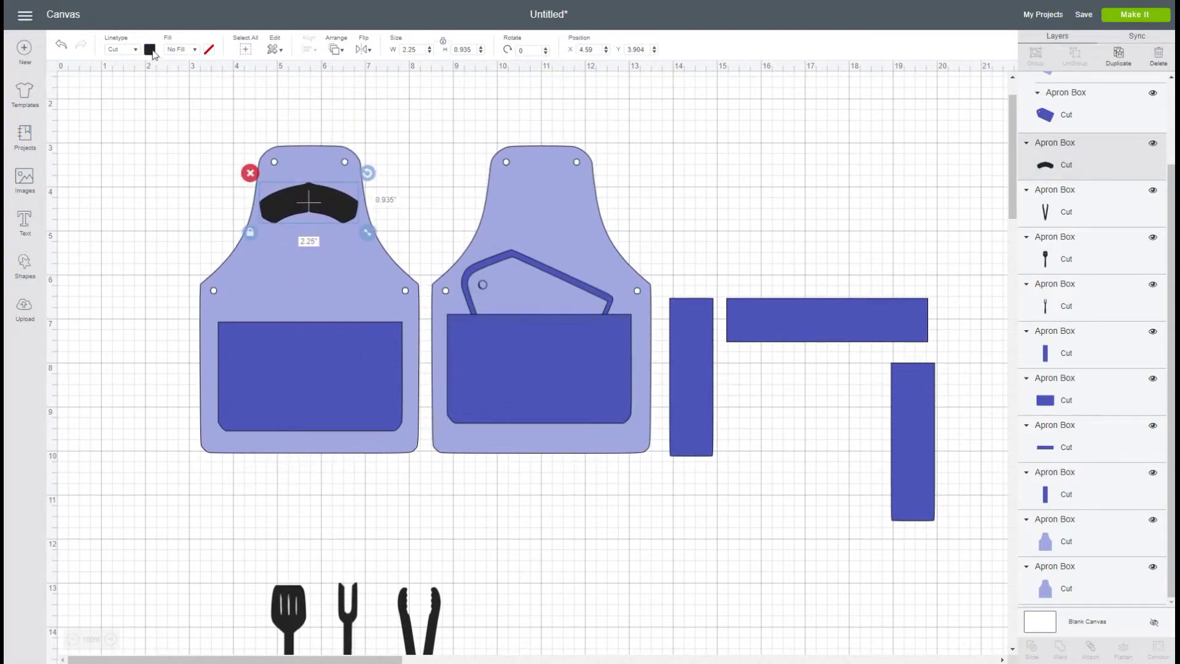
pyautogui.click(150, 51)
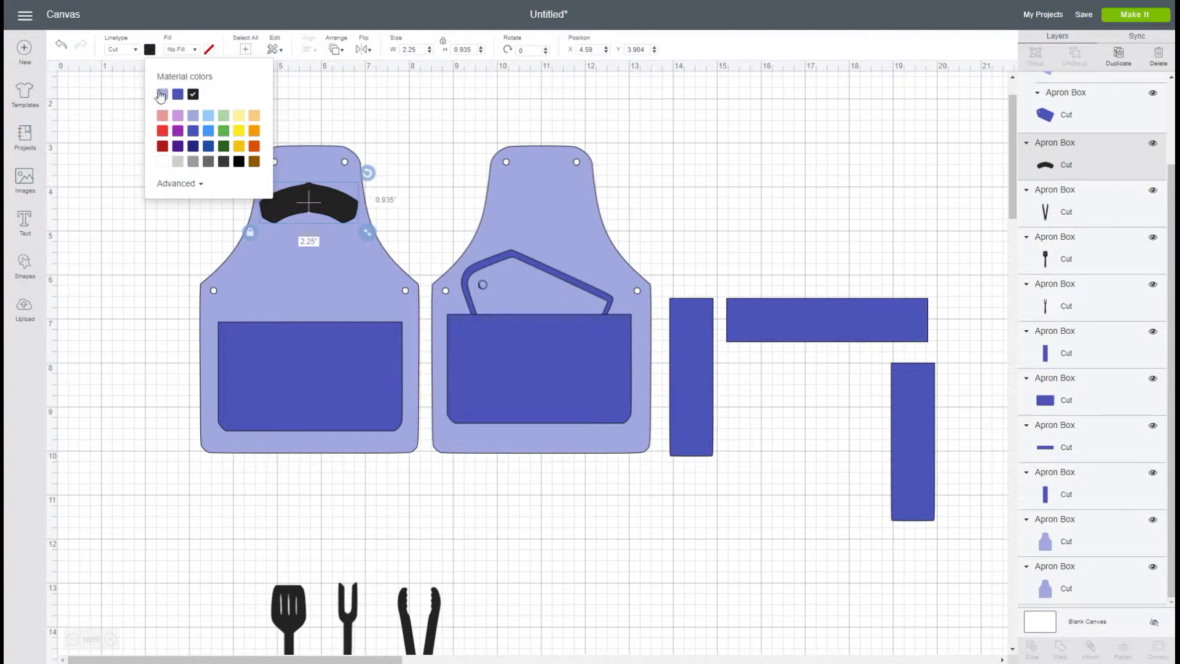
pyautogui.click(162, 161)
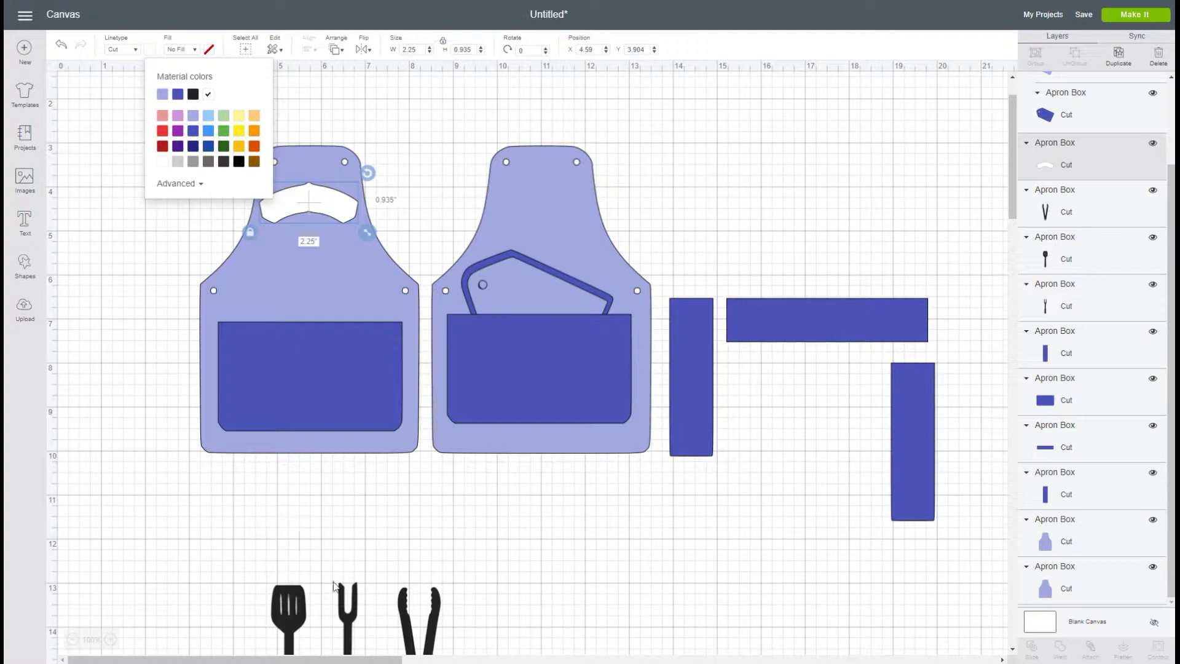
# - Place the spatula, fork and tongs in a row over the left apron's pocket and send the pocket to the front
pyautogui.moveTo(293, 630); pyautogui.dragTo(266, 309)
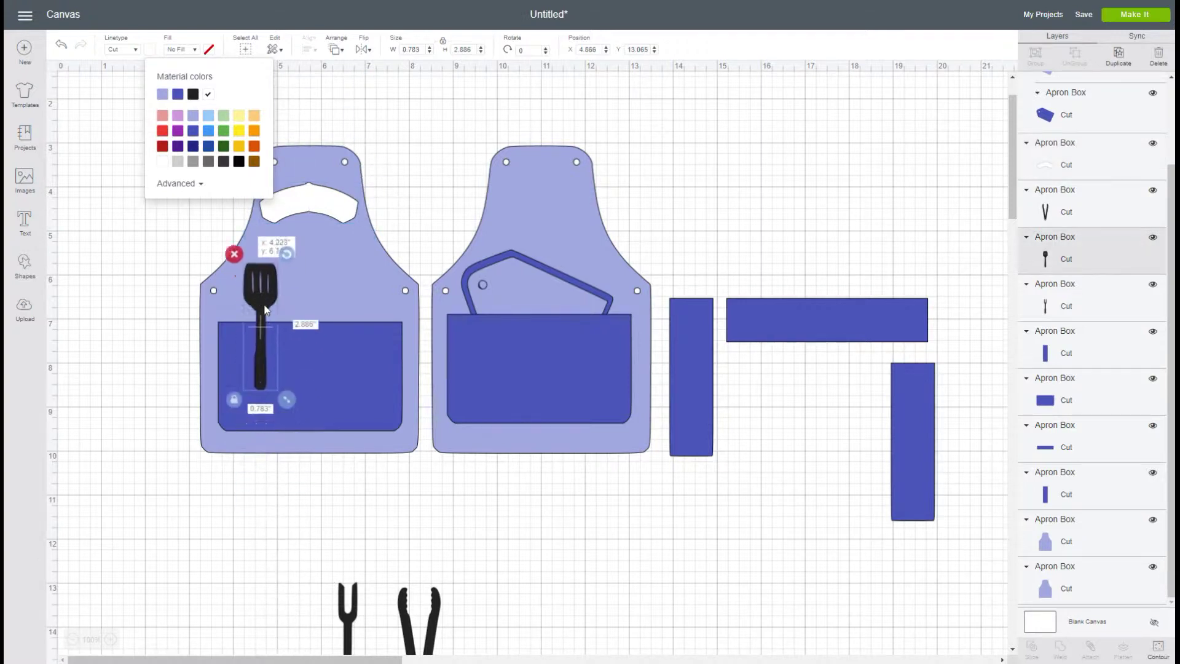
pyautogui.moveTo(344, 602); pyautogui.dragTo(319, 291)
pyautogui.moveTo(439, 615); pyautogui.dragTo(313, 299)
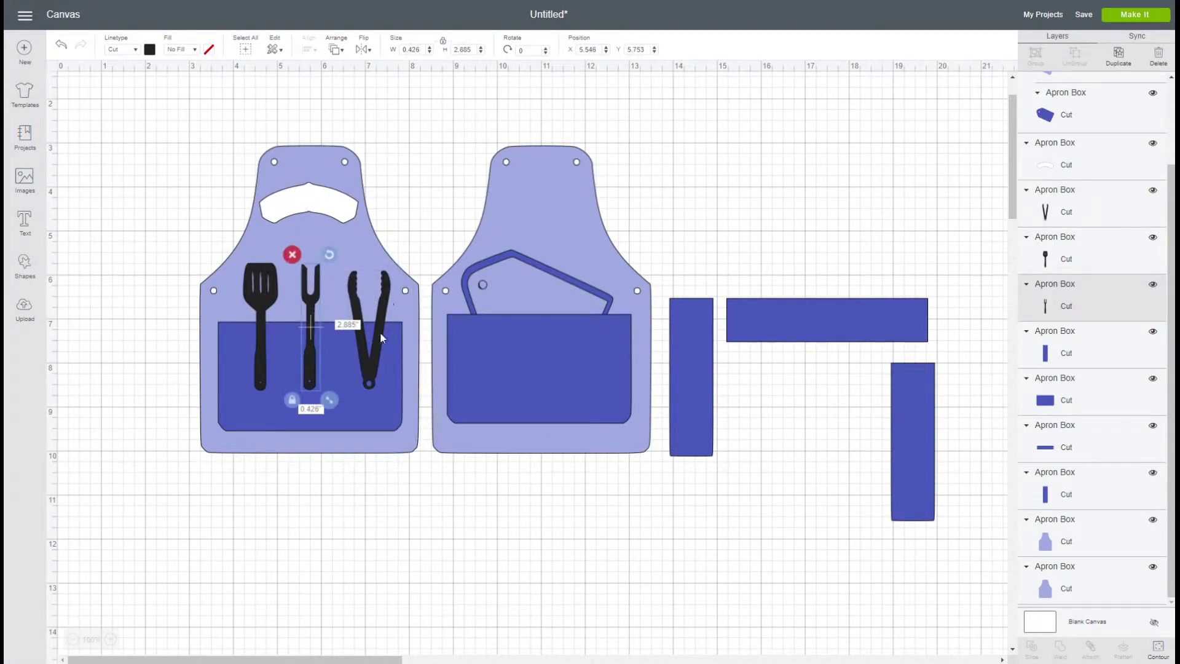
pyautogui.moveTo(376, 344); pyautogui.dragTo(365, 328)
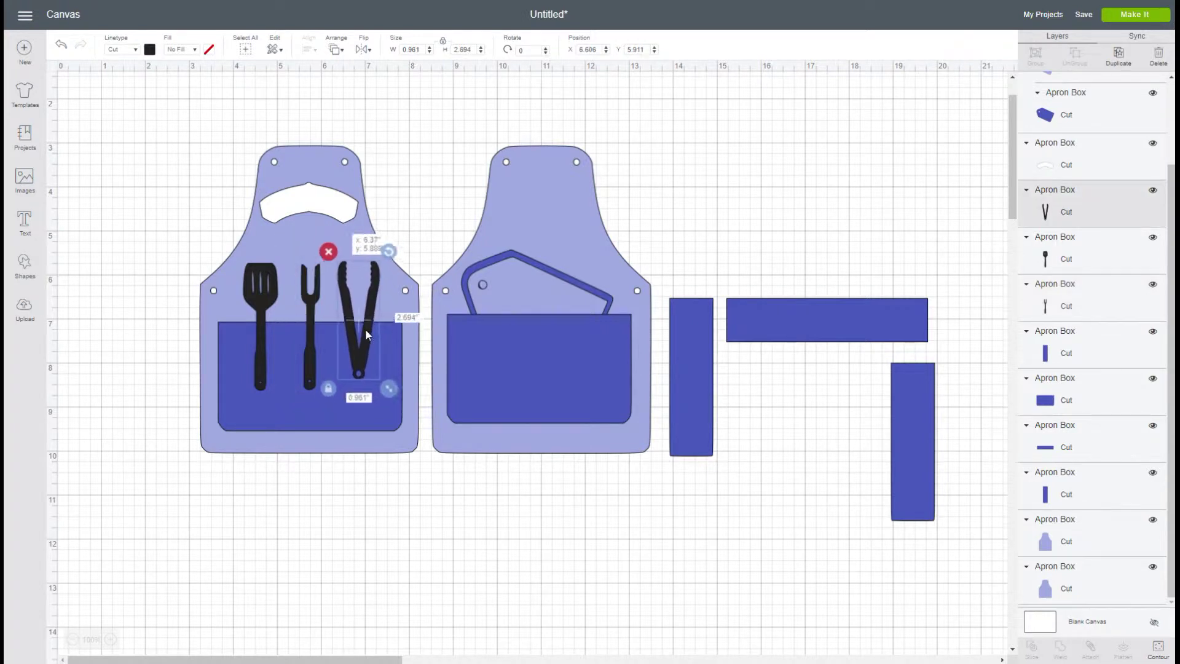
pyautogui.click(309, 415)
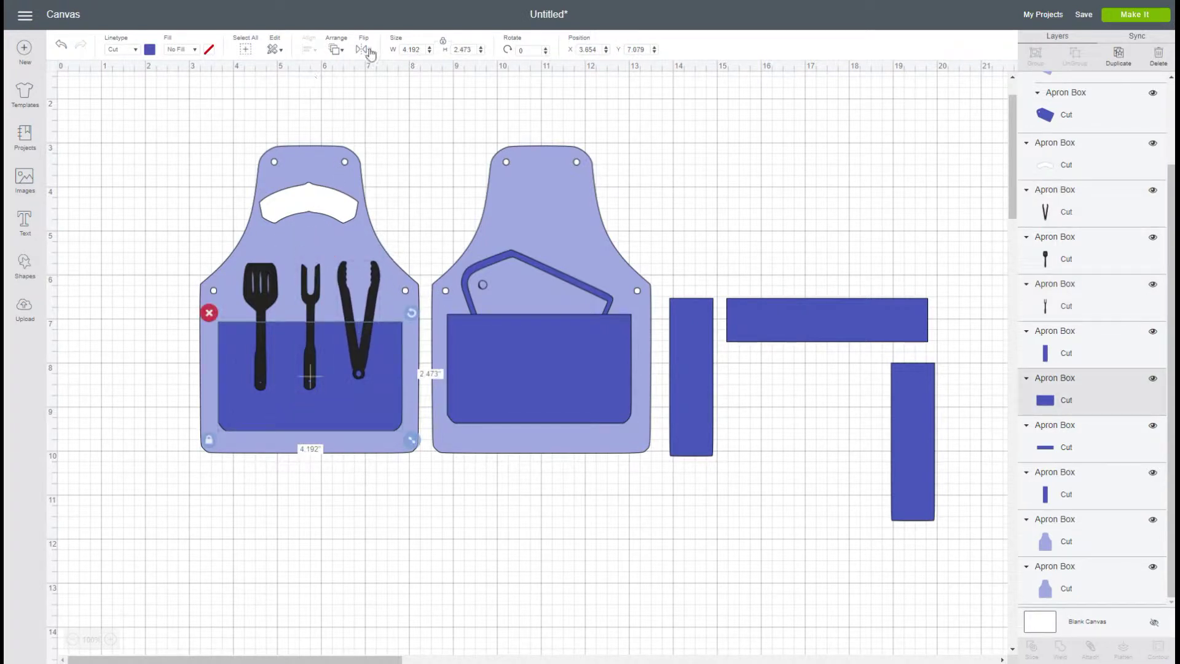
pyautogui.click(337, 50)
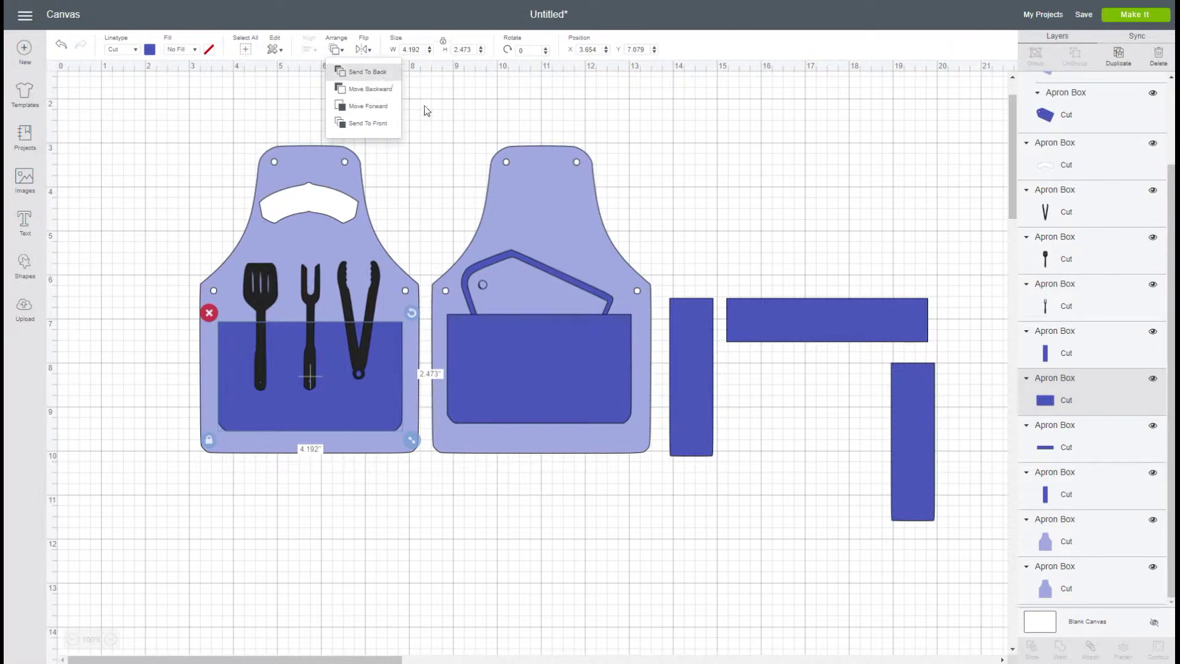
pyautogui.click(367, 125)
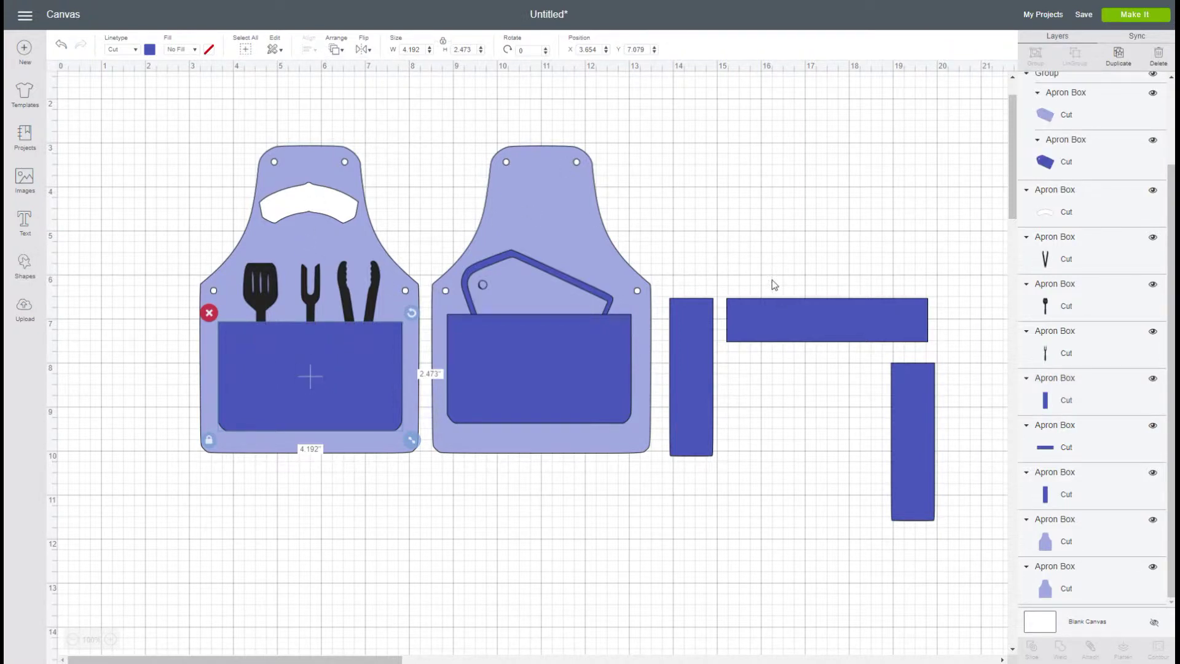
# - Place the long strip below the right apron and one short strip against the outer side of each apron
pyautogui.moveTo(791, 310); pyautogui.dragTo(509, 467)
pyautogui.moveTo(710, 338); pyautogui.dragTo(692, 329)
pyautogui.moveTo(930, 448); pyautogui.dragTo(191, 368)
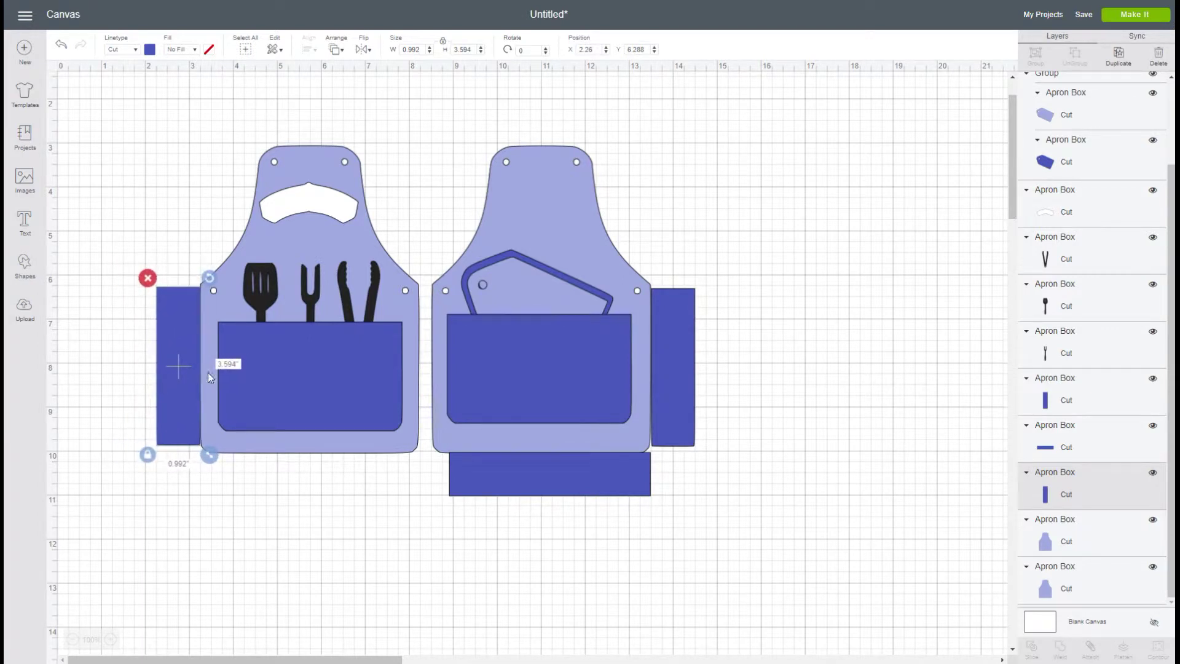
pyautogui.click(558, 216)
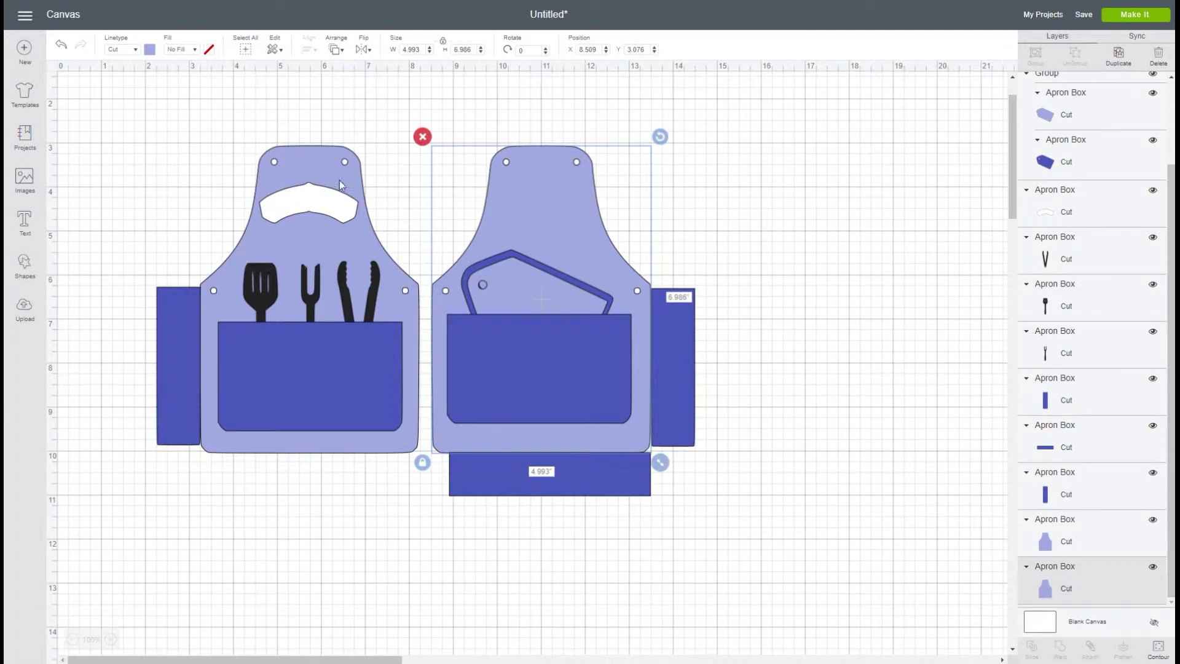
pyautogui.click(331, 159)
pyautogui.click(536, 182)
pyautogui.click(303, 200)
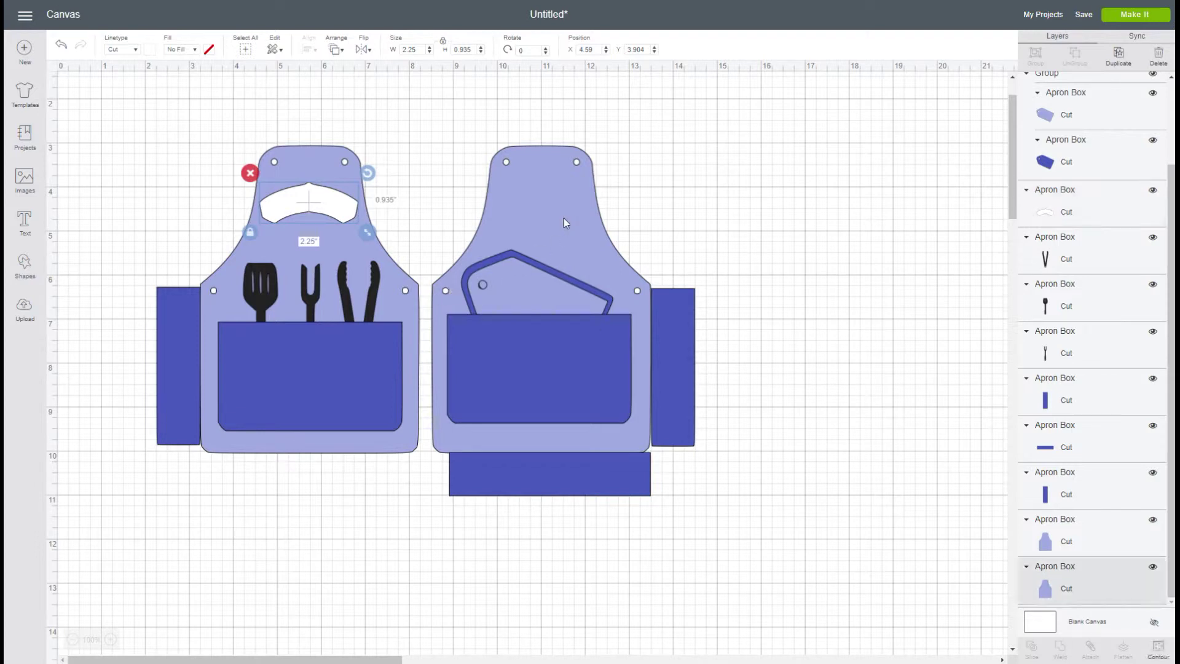
# - Stack the two aprons to the right of the other pieces, align them with Center, and stack both pockets on them
pyautogui.moveTo(564, 220); pyautogui.dragTo(357, 219)
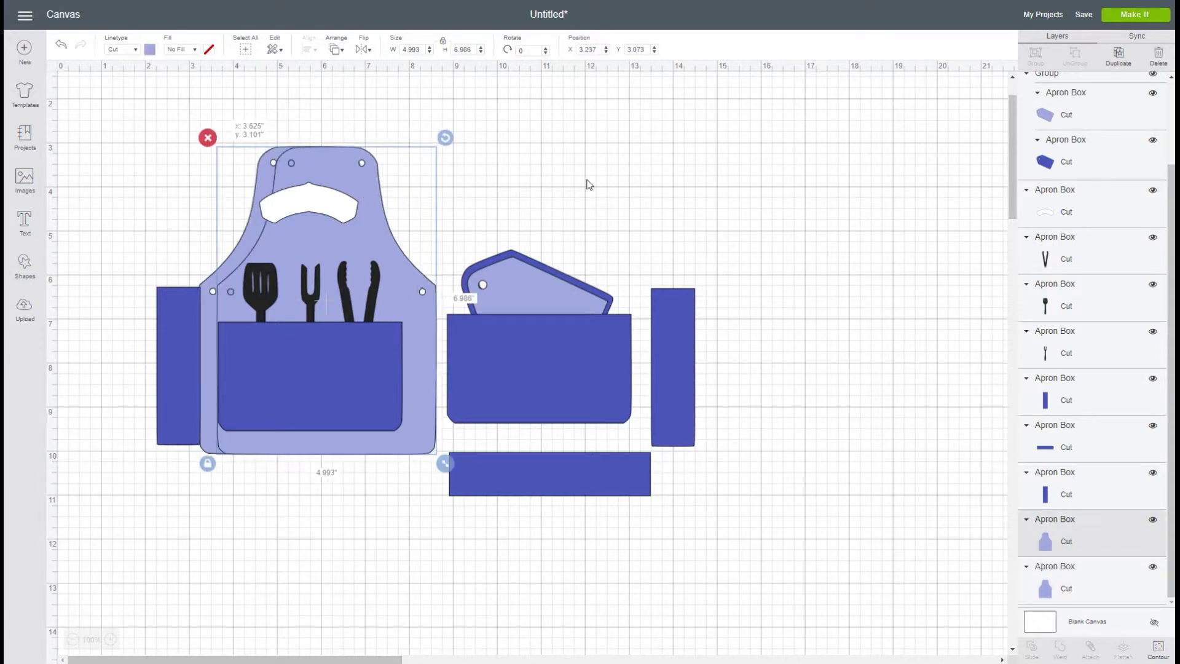
pyautogui.hotkey('ctrl', 'z')
pyautogui.moveTo(325, 168); pyautogui.dragTo(824, 180)
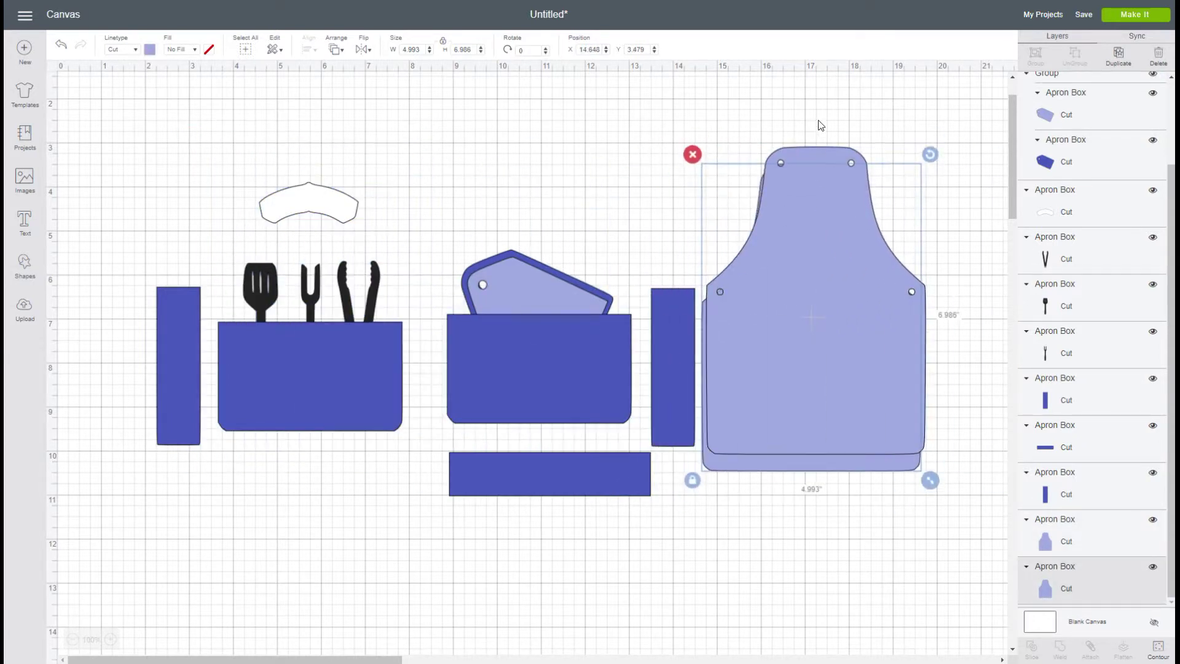
pyautogui.click(308, 49)
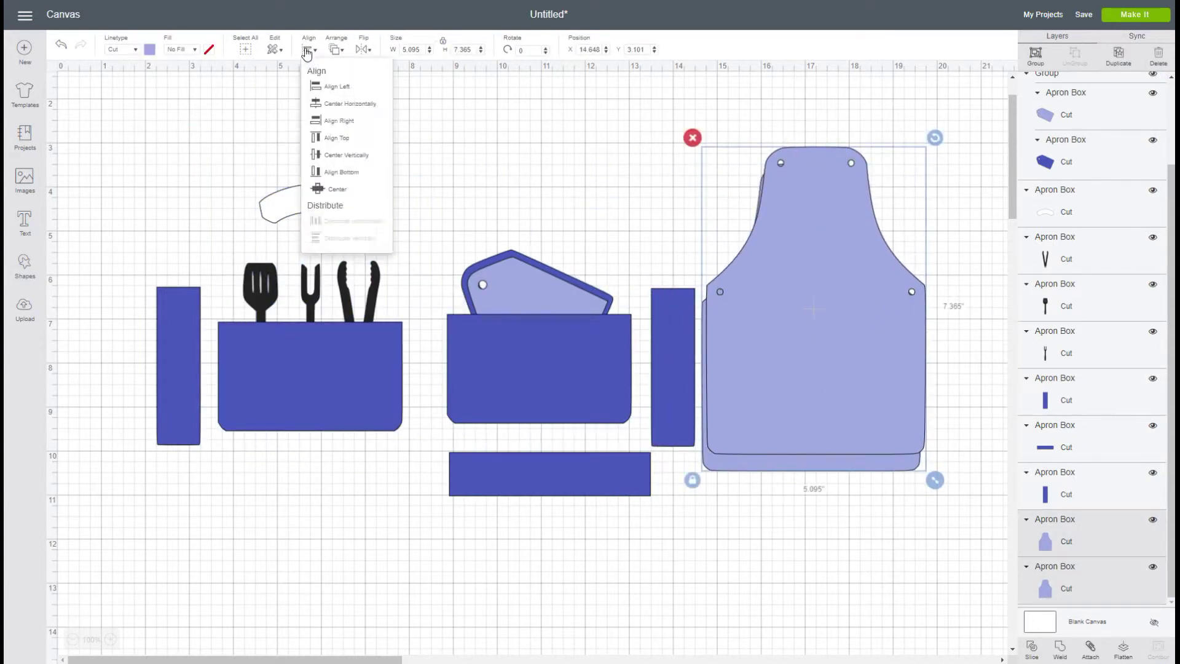
pyautogui.click(336, 187)
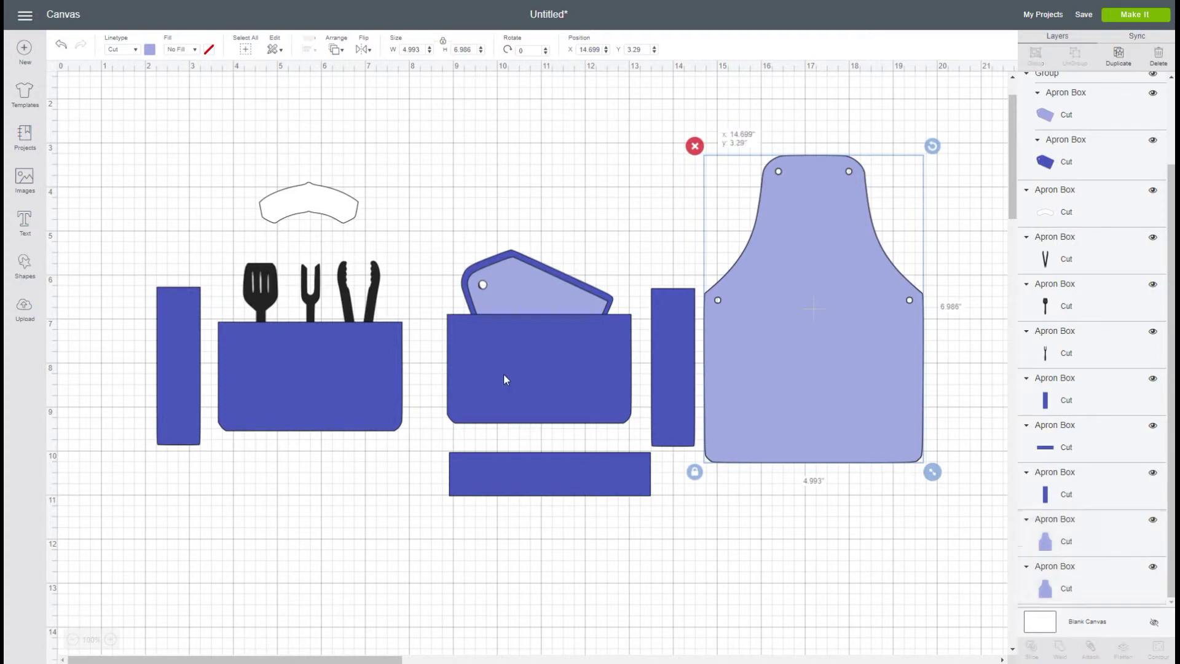
pyautogui.moveTo(505, 379); pyautogui.dragTo(779, 381)
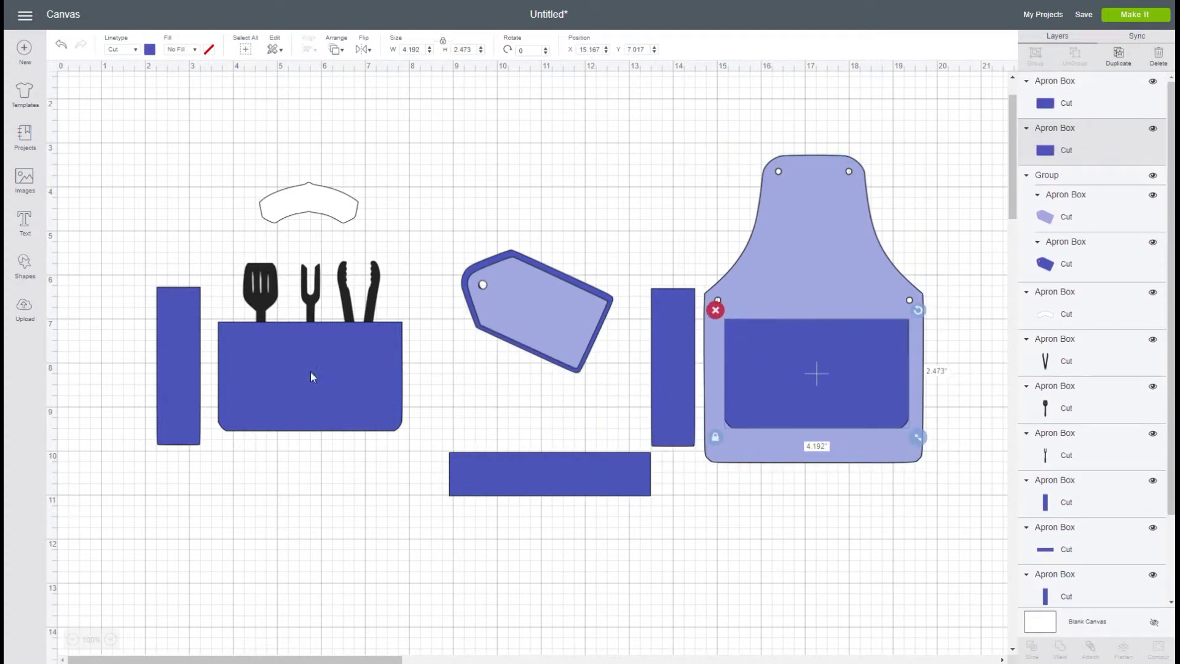
pyautogui.moveTo(311, 375); pyautogui.dragTo(822, 376)
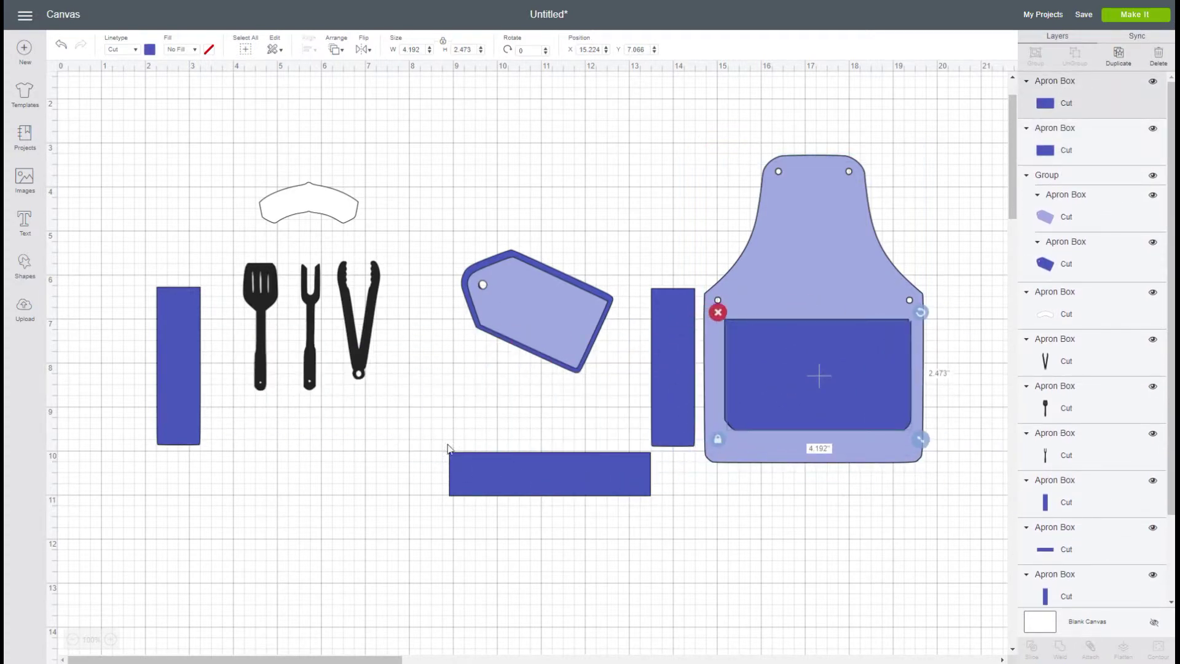
# - Gather the three dark blue strips together left of the utensils and move the white curved label onto the top of the stacked aprons
pyautogui.moveTo(658, 327); pyautogui.dragTo(128, 345)
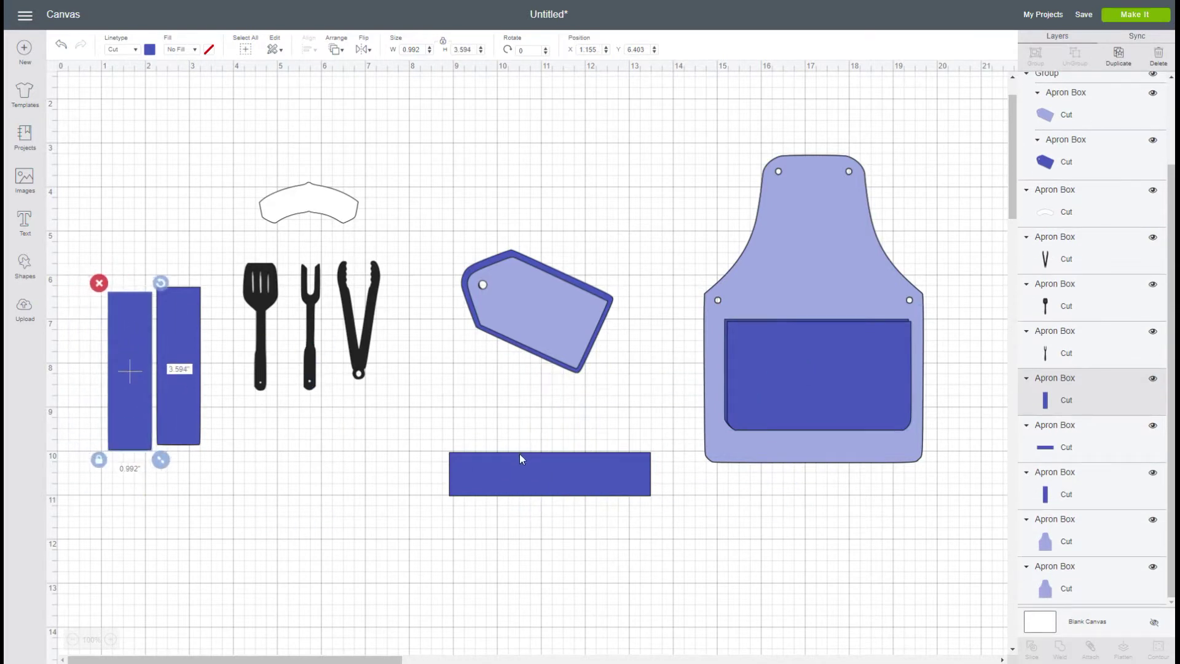
pyautogui.moveTo(519, 459); pyautogui.dragTo(189, 437)
pyautogui.moveTo(348, 205); pyautogui.dragTo(851, 204)
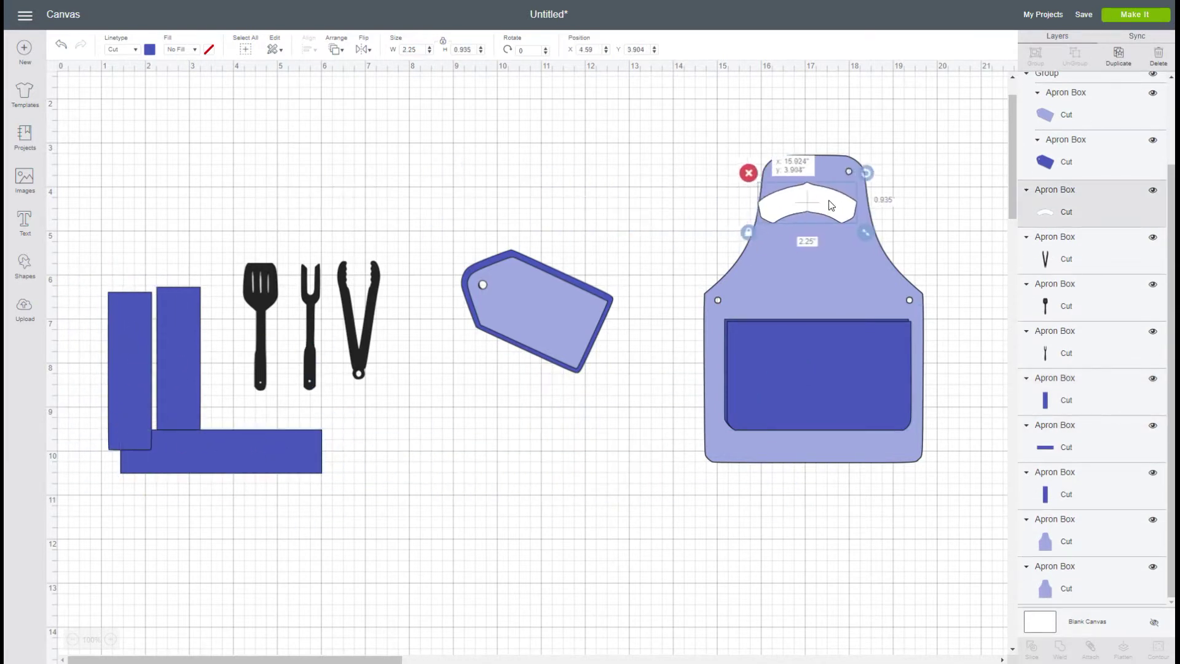
# - Move the cutting board and the spatula, fork and tongs onto the stacked aprons, behind the pockets
pyautogui.moveTo(544, 326); pyautogui.dragTo(746, 344)
pyautogui.moveTo(239, 249); pyautogui.dragTo(413, 369)
pyautogui.moveTo(294, 302)
pyautogui.mouseDown()
pyautogui.moveTo(802, 350)
pyautogui.moveTo(320, 318)
pyautogui.mouseUp()
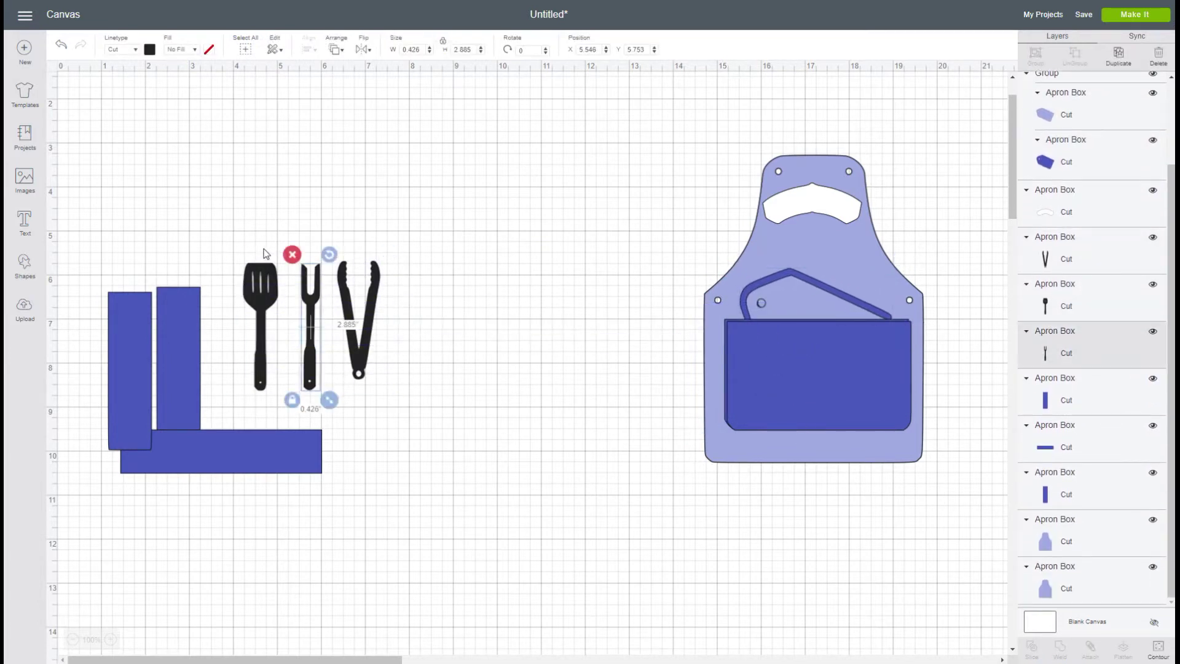
pyautogui.moveTo(238, 252); pyautogui.dragTo(904, 351)
pyautogui.click(556, 138)
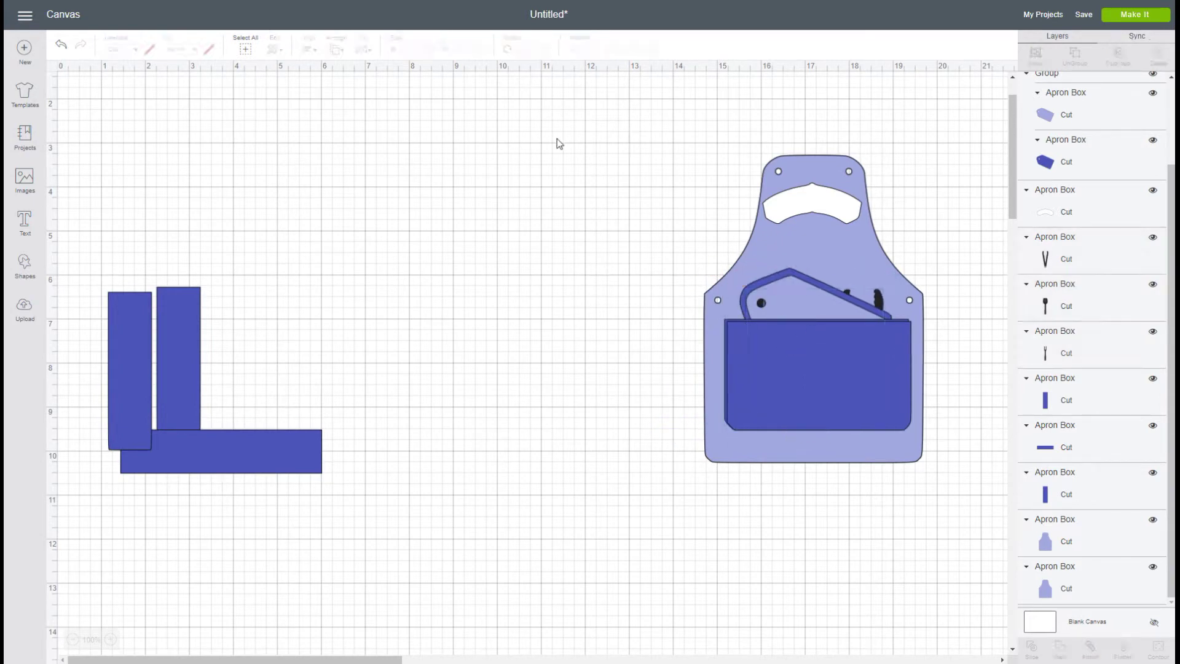
# - Resize the whole apron stack to 9.5" wide by 11.5" high with proportions unlocked, and move it beside the dark blue strips
pyautogui.moveTo(575, 130); pyautogui.dragTo(568, 291)
pyautogui.click(731, 218)
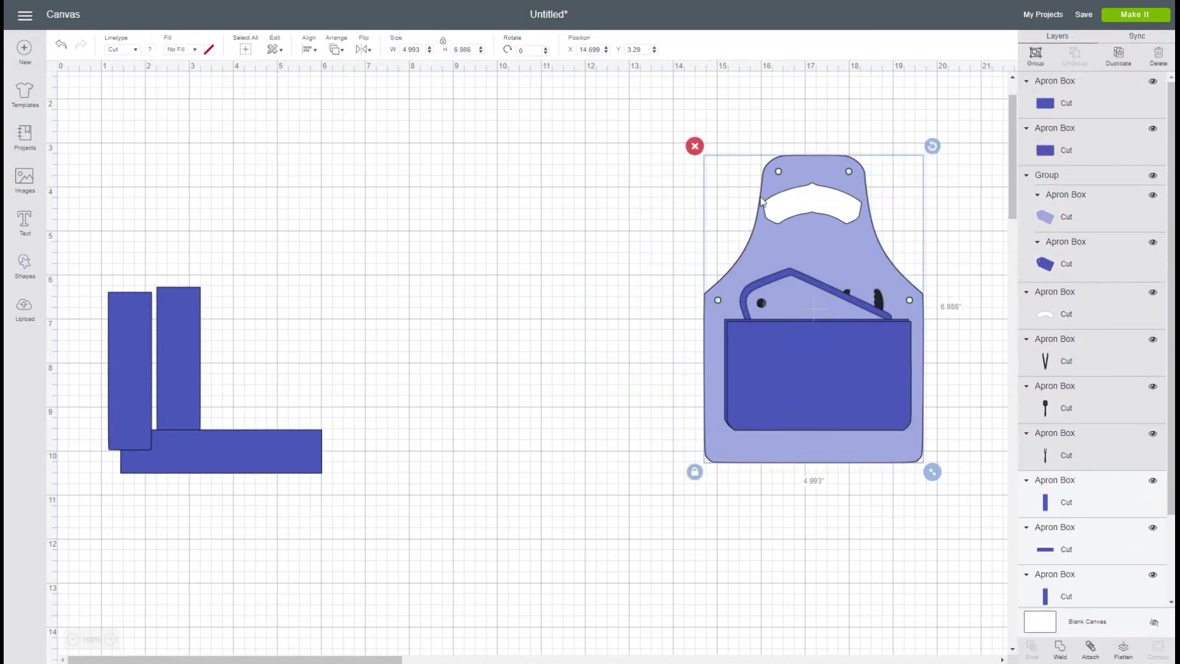
pyautogui.click(442, 40)
pyautogui.write('9.5')
pyautogui.press('Return')
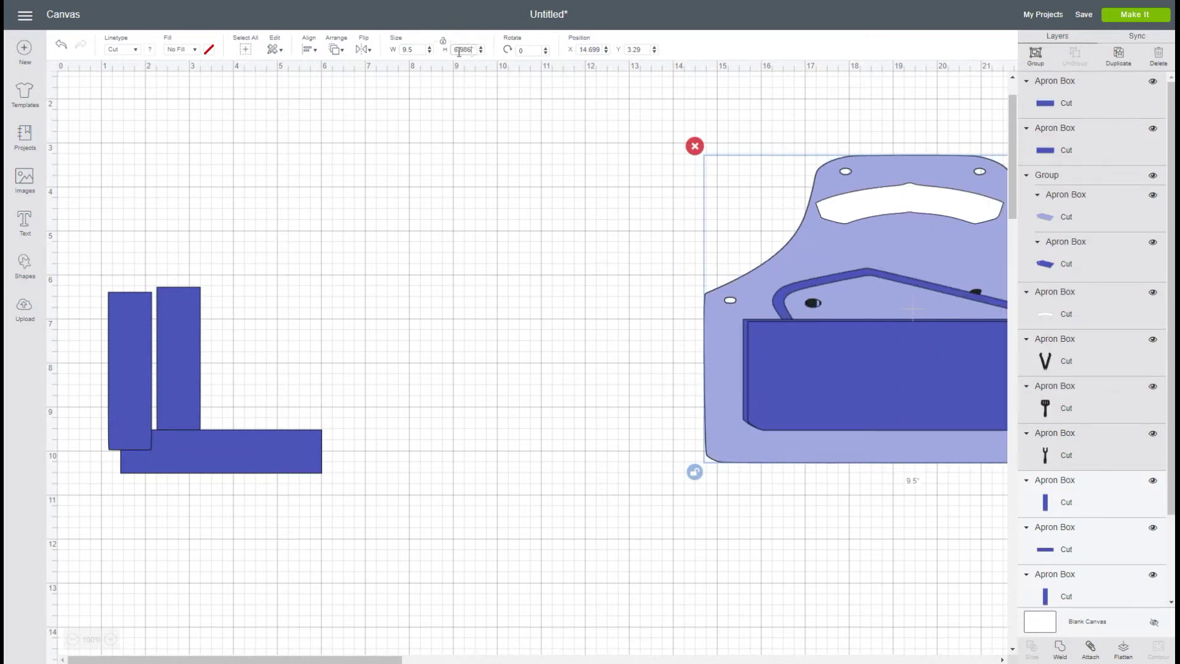
pyautogui.write('11.5')
pyautogui.press('Return')
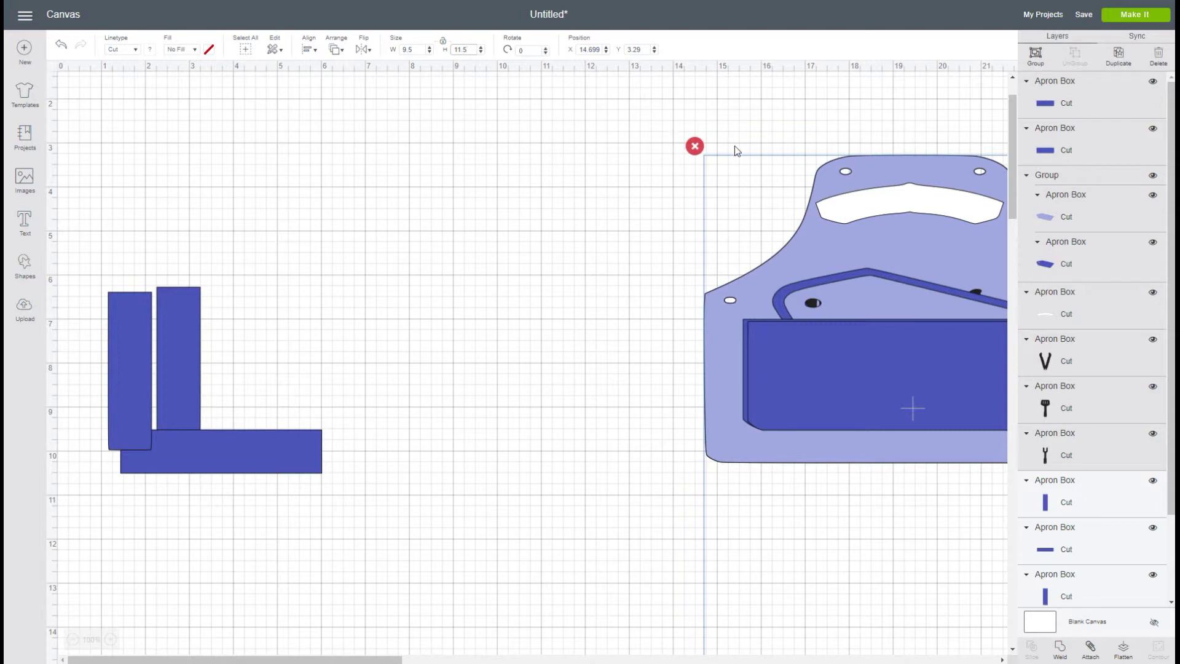
pyautogui.click(72, 639)
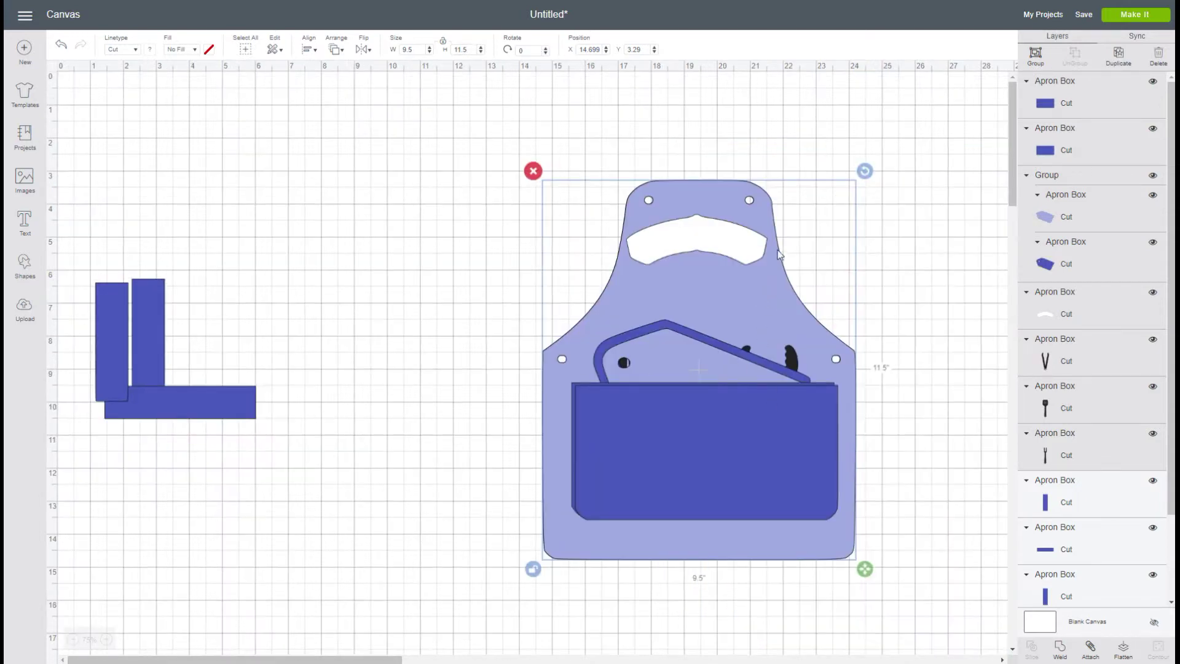
pyautogui.moveTo(755, 194); pyautogui.dragTo(504, 154)
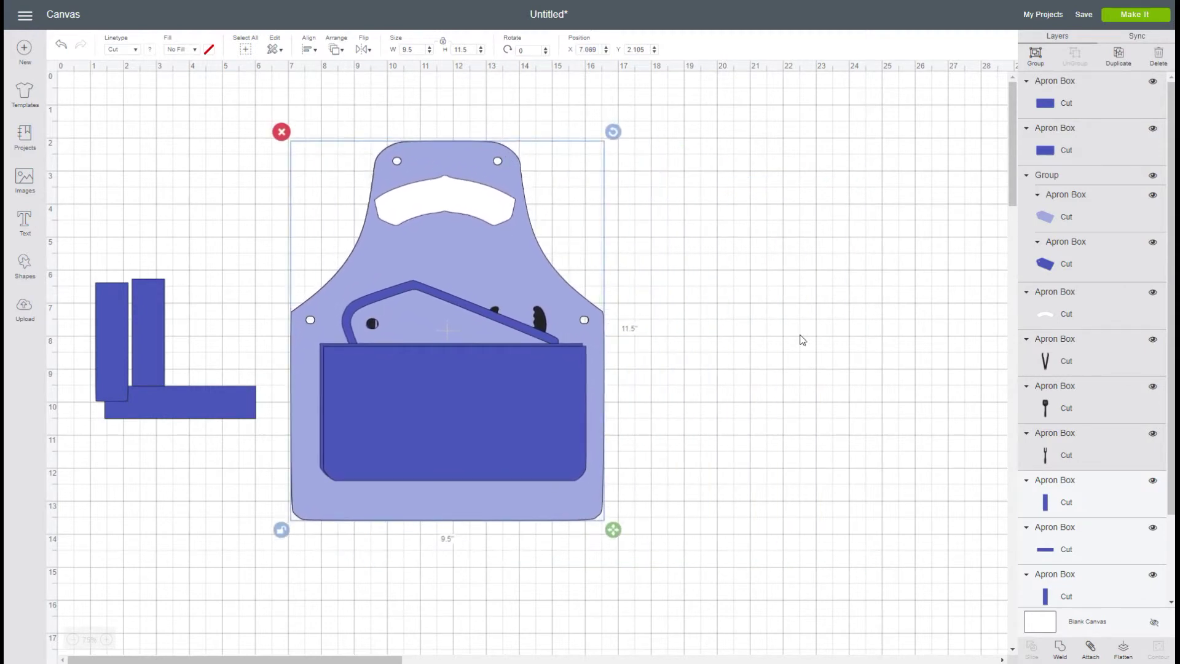
# - Split the stack by moving one apron to the empty area on its right and placing one pocket and the cutting board on it
pyautogui.click(800, 319)
pyautogui.click(517, 264)
pyautogui.hotkey('ctrl', 'd')
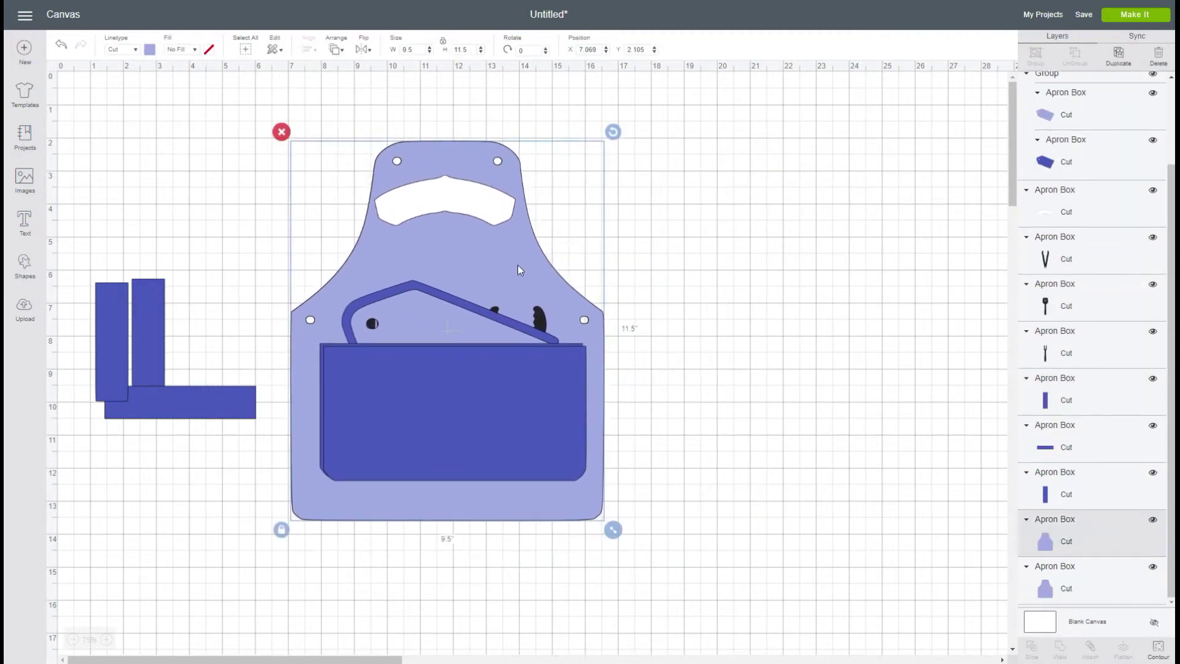
pyautogui.moveTo(517, 264); pyautogui.dragTo(860, 231)
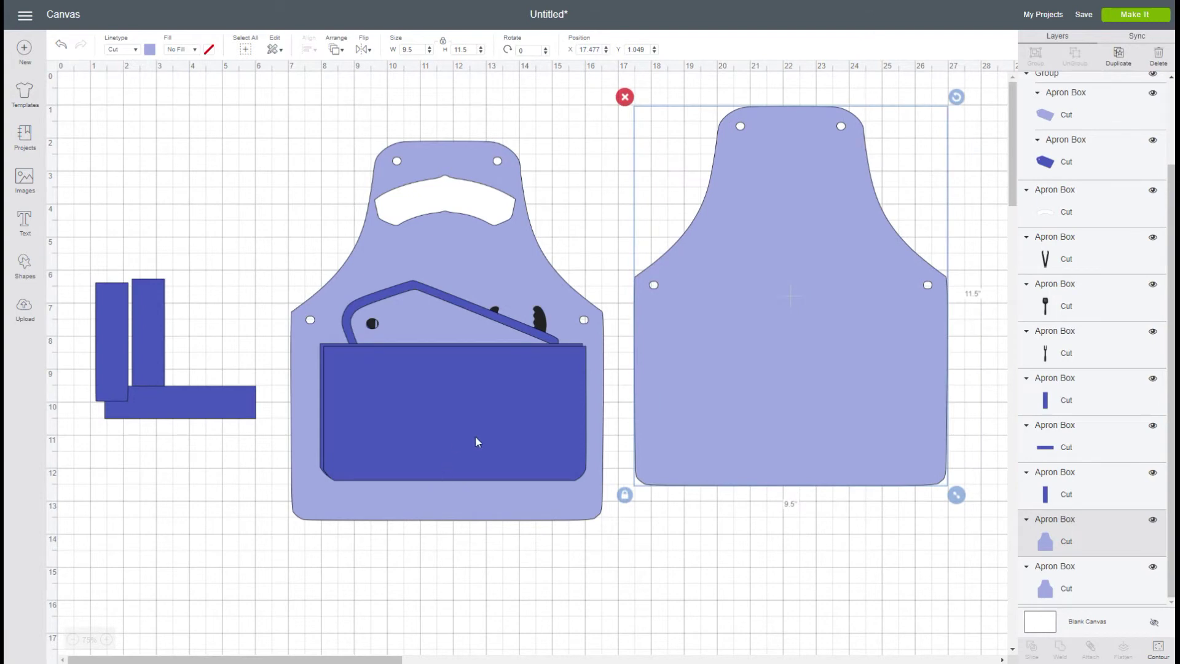
pyautogui.moveTo(476, 441); pyautogui.dragTo(825, 406)
pyautogui.moveTo(454, 302); pyautogui.dragTo(770, 261)
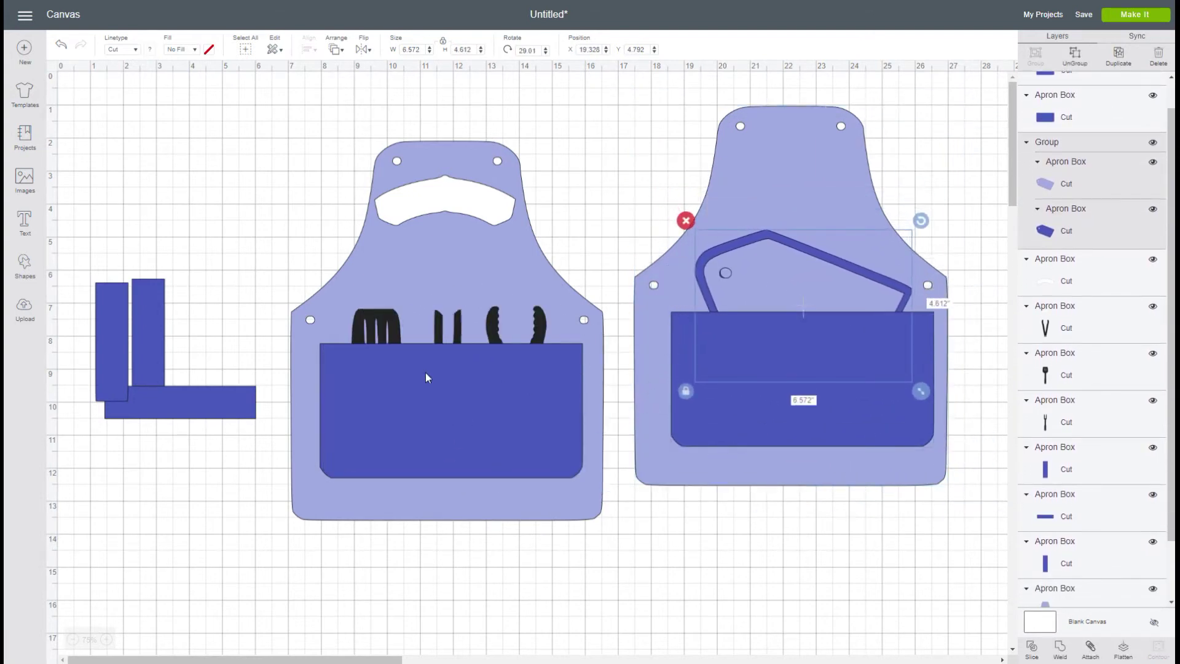
# - Raise the tongs, fork and spatula out of the left apron's pocket and lower that pocket toward the apron's bottom edge
pyautogui.moveTo(489, 322); pyautogui.dragTo(489, 286)
pyautogui.moveTo(443, 336); pyautogui.dragTo(435, 291)
pyautogui.moveTo(382, 337); pyautogui.dragTo(386, 291)
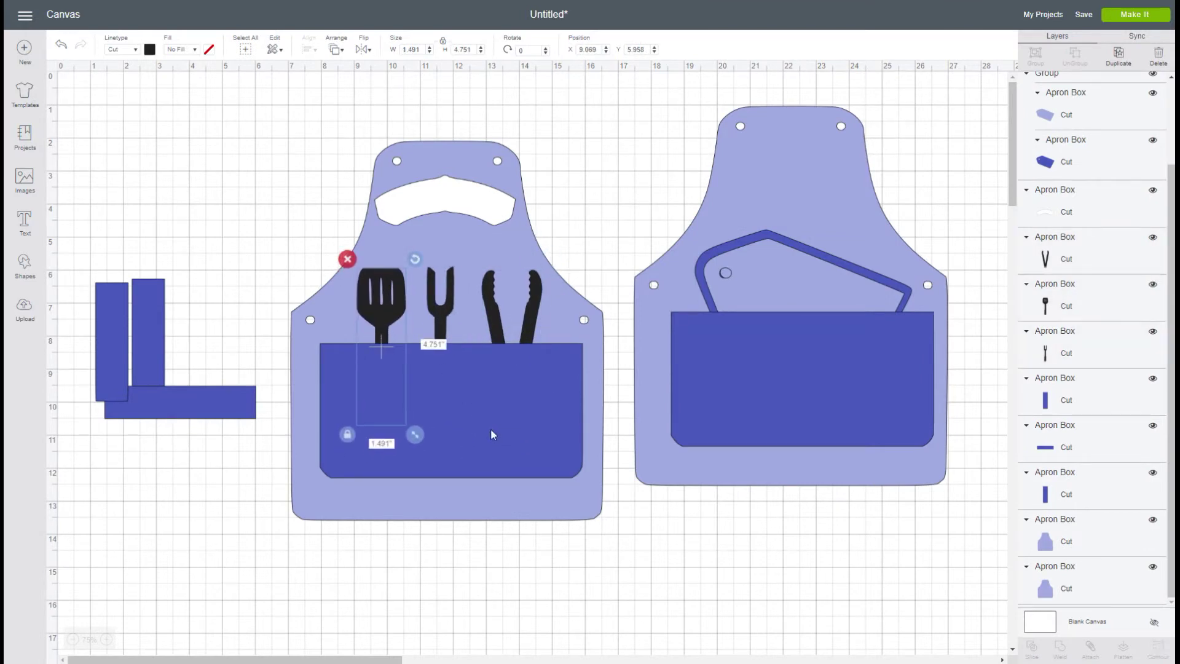
pyautogui.moveTo(490, 430); pyautogui.dragTo(489, 455)
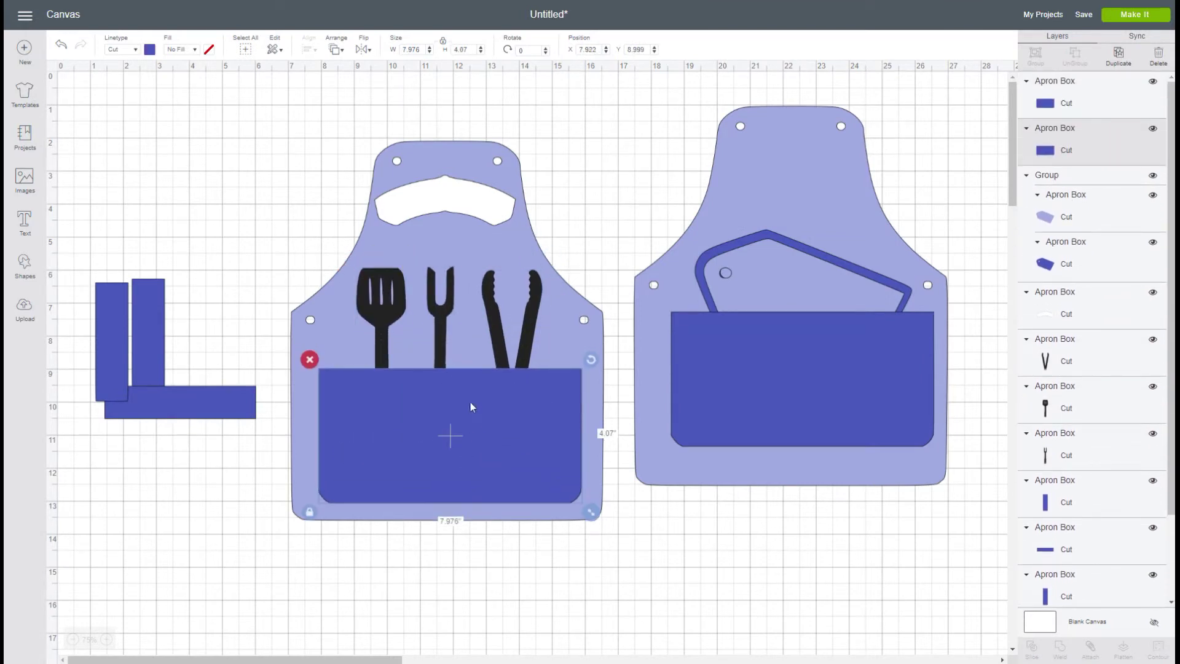
# - Tilt the spatula and tongs slightly outward and shift the fork and tongs so all three utensils sit evenly in the pocket
pyautogui.click(359, 319)
pyautogui.moveTo(400, 268); pyautogui.dragTo(443, 292)
pyautogui.click(529, 298)
pyautogui.click(532, 299)
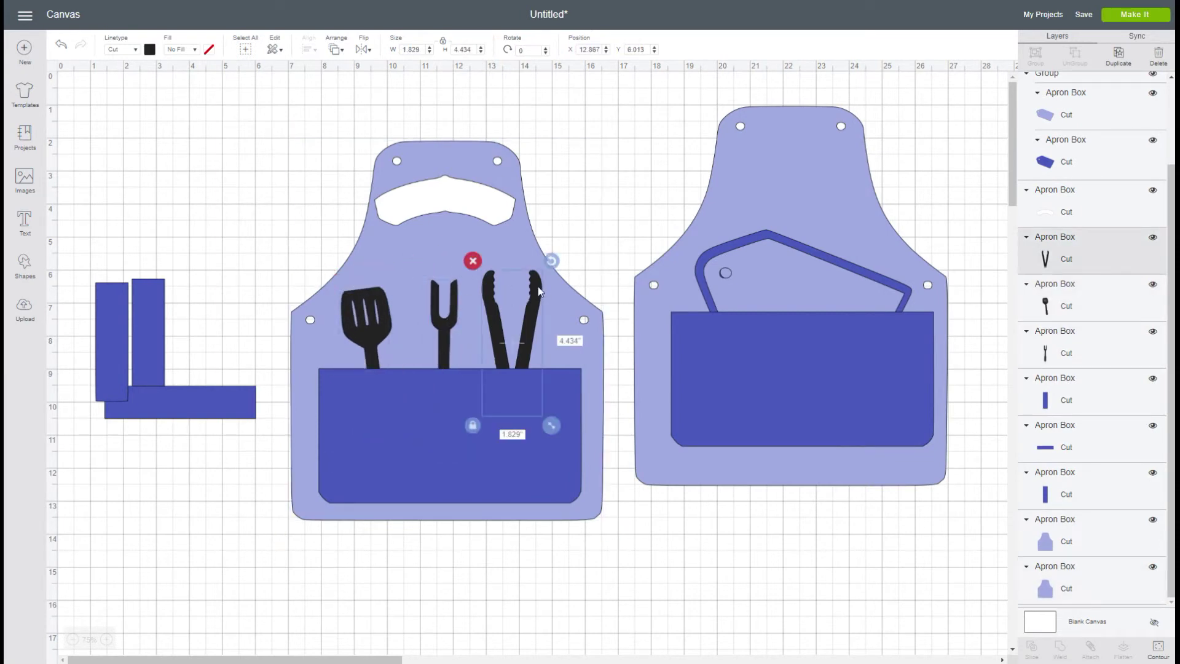
pyautogui.moveTo(532, 299); pyautogui.dragTo(539, 319)
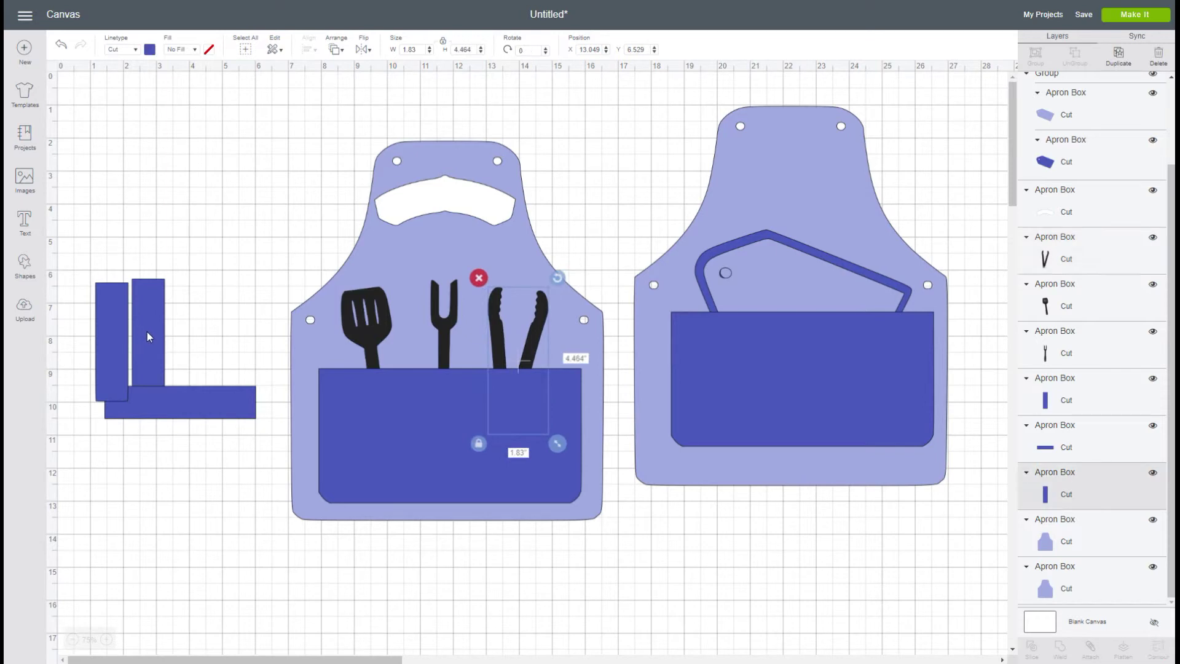
# - Spread the three dark blue strips apart, delete one short strip and lower the long strip
pyautogui.moveTo(147, 332); pyautogui.dragTo(185, 260)
pyautogui.moveTo(115, 317); pyautogui.dragTo(109, 270)
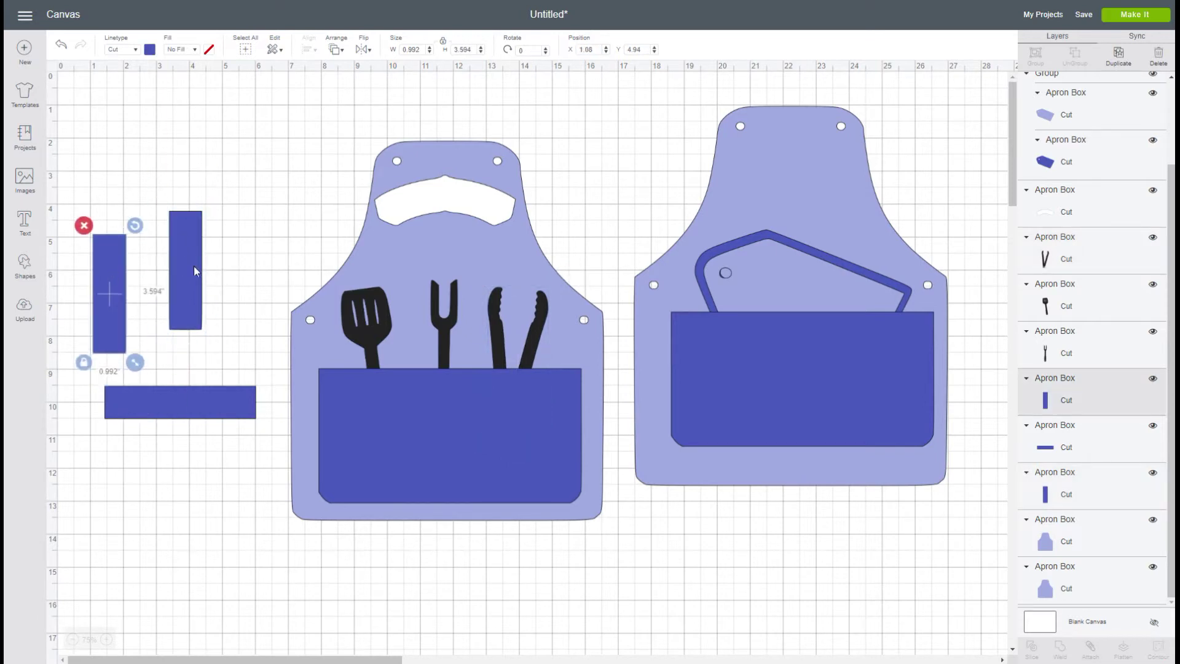
pyautogui.click(83, 225)
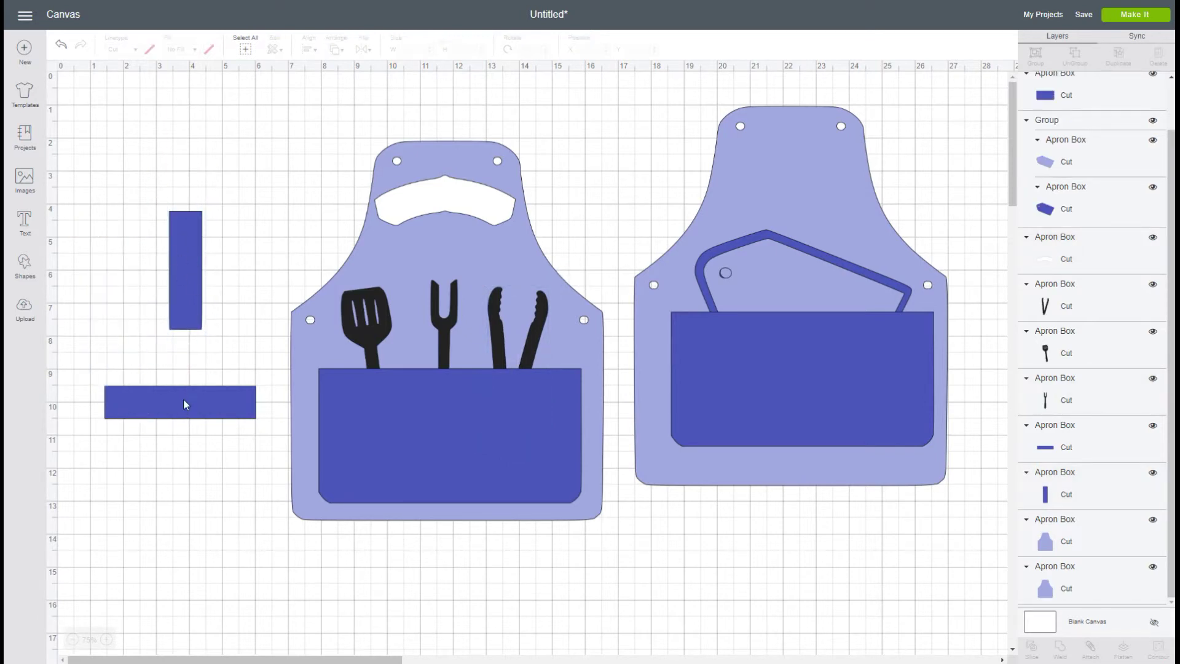
pyautogui.moveTo(183, 399); pyautogui.dragTo(178, 441)
# - Resize the remaining short strip to 4" wide by 6.25" high with proportions unlocked, shift it clear of the apron and duplicate it
pyautogui.click(198, 287)
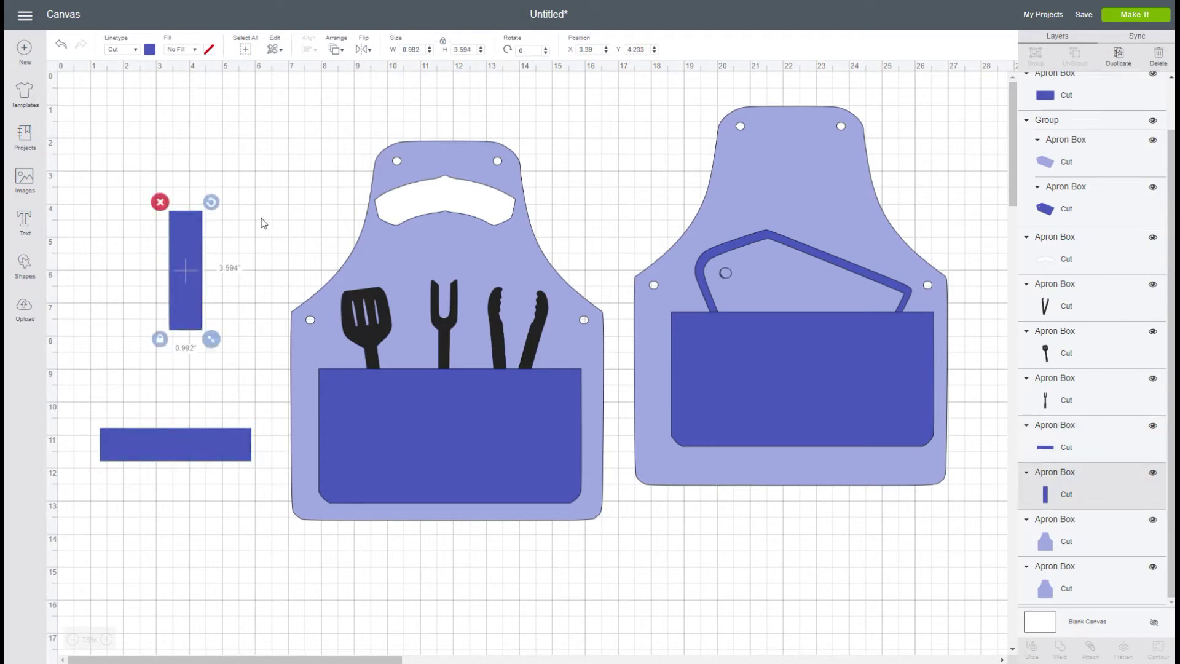
pyautogui.click(443, 41)
pyautogui.click(413, 49)
pyautogui.write('4')
pyautogui.click(472, 49)
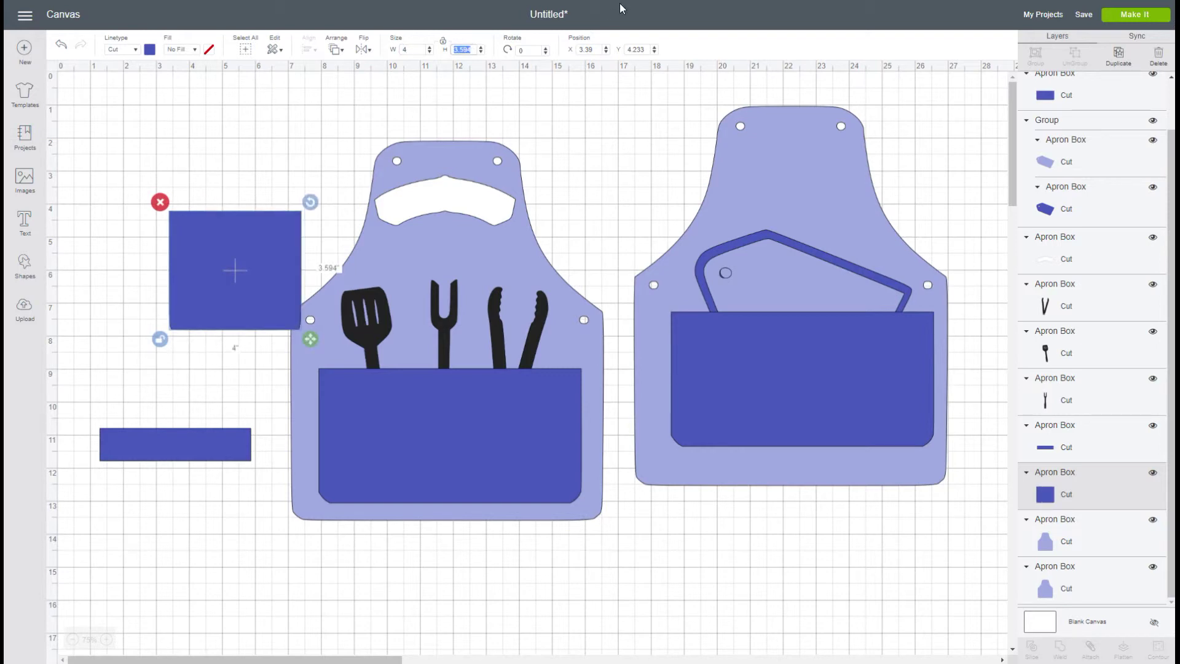
pyautogui.write('6.25')
pyautogui.press('Return')
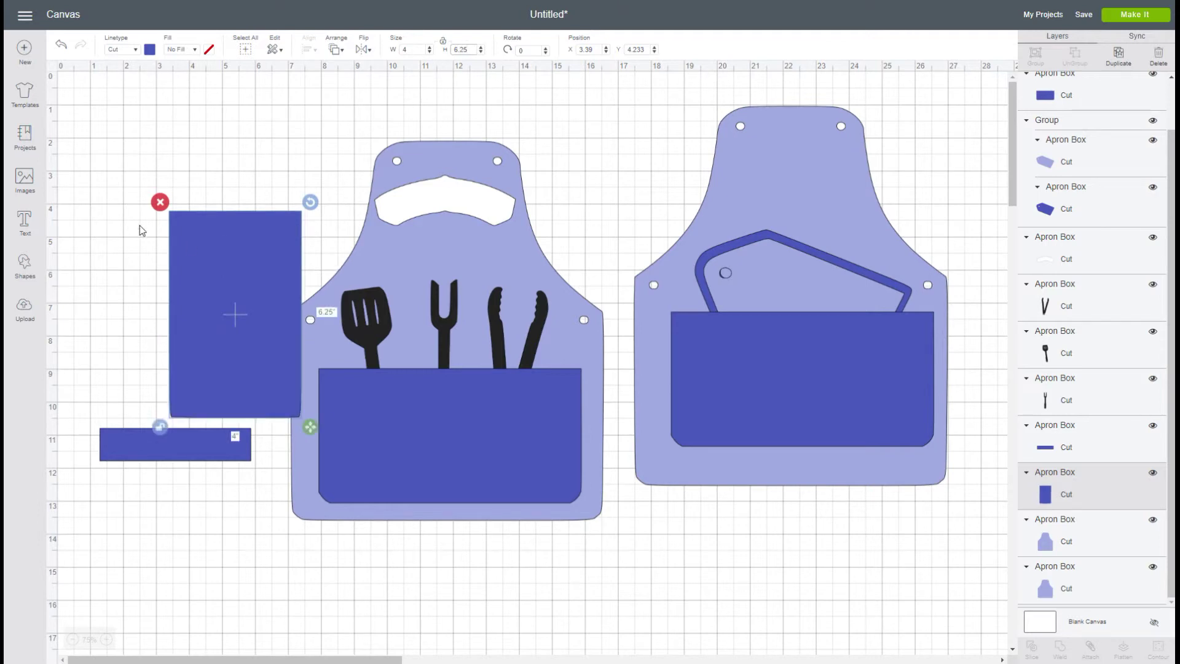
pyautogui.moveTo(221, 289); pyautogui.dragTo(186, 229)
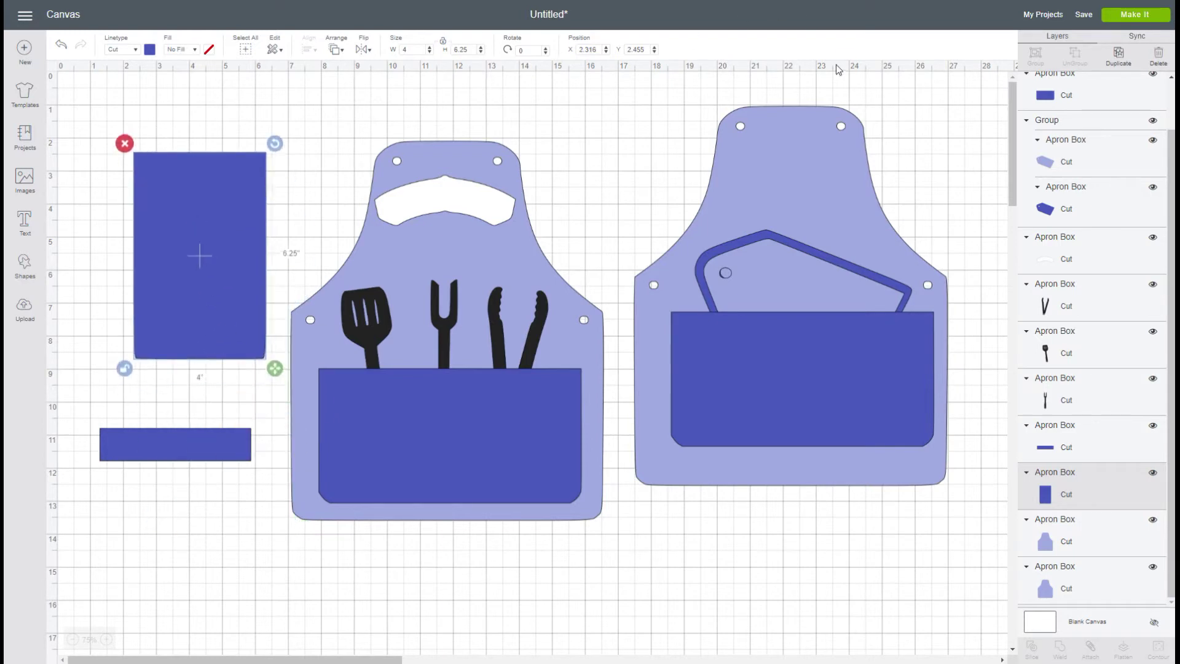
pyautogui.click(1118, 57)
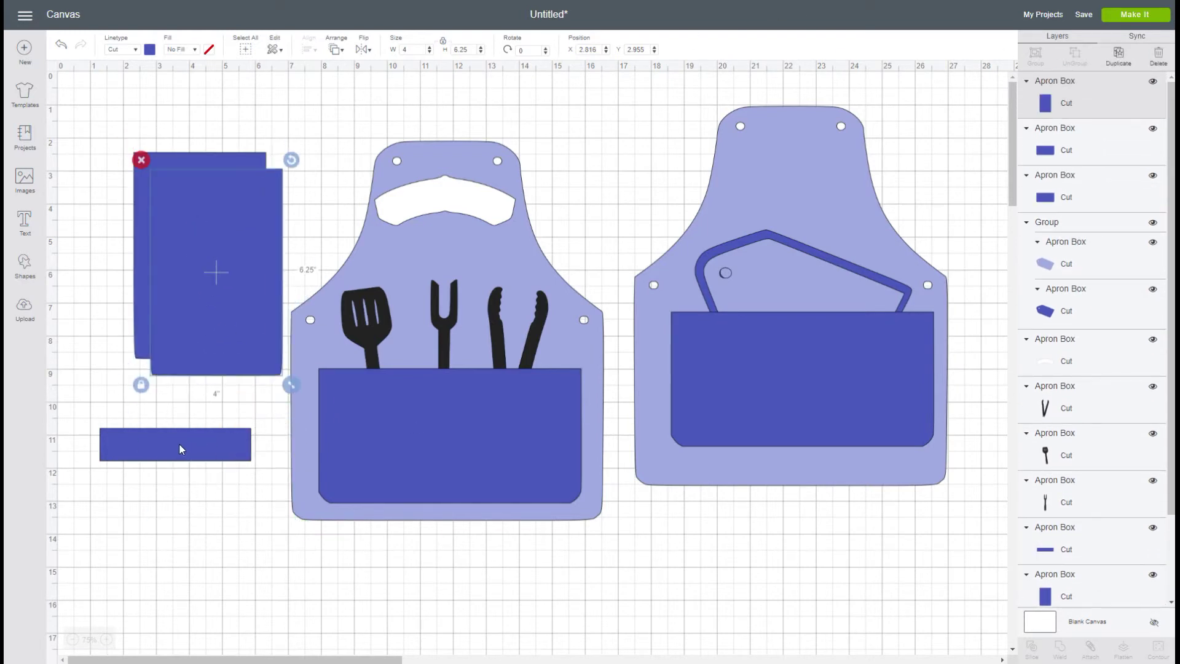
# - Resize the long strip to 9.375" wide by 4" high with proportions unlocked and place it against the left apron's bottom edge
pyautogui.moveTo(178, 444); pyautogui.dragTo(491, 571)
pyautogui.click(442, 41)
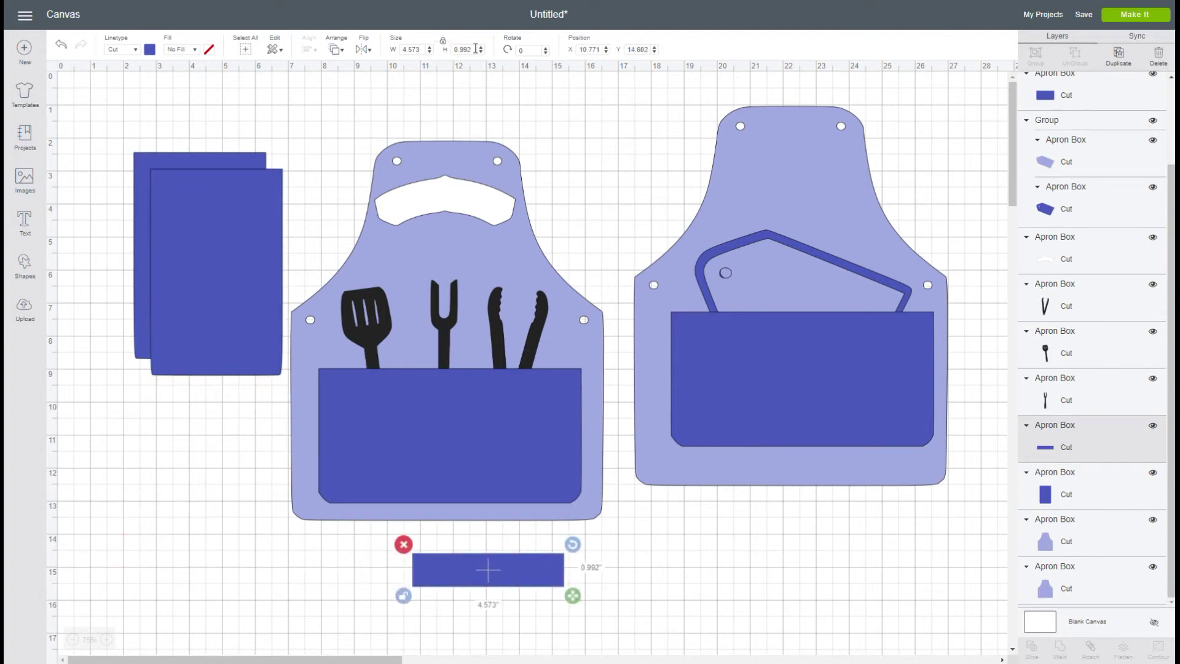
pyautogui.click(475, 49)
pyautogui.write('4')
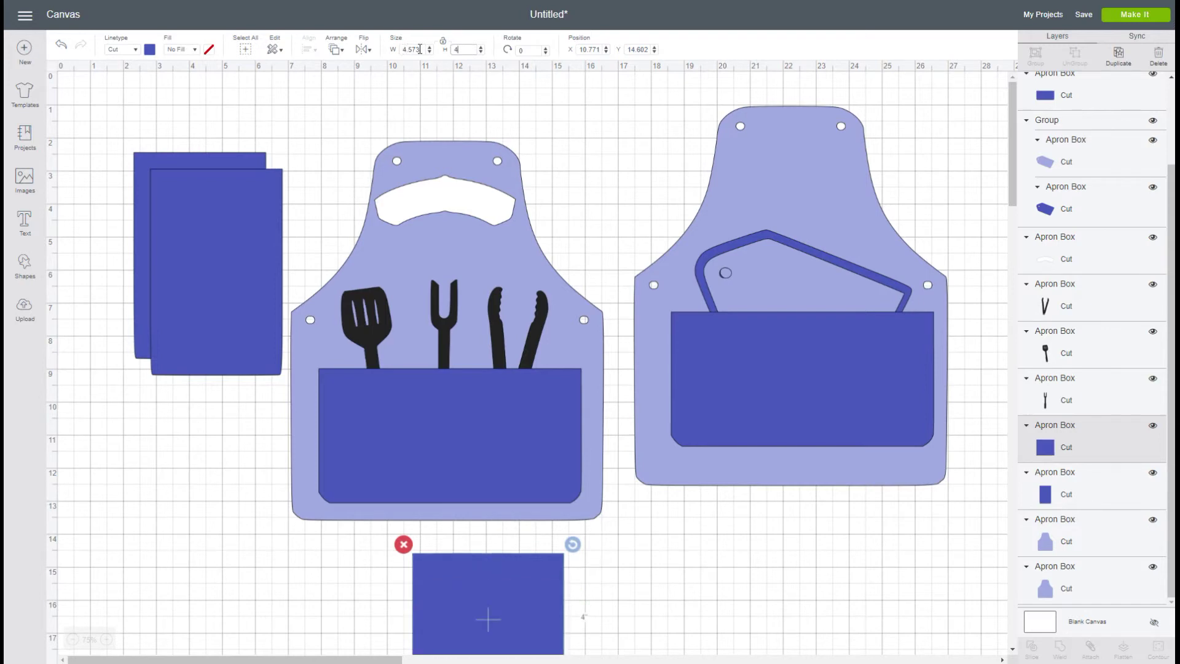
pyautogui.moveTo(422, 49); pyautogui.dragTo(392, 54)
pyautogui.write('9.375')
pyautogui.press('Return')
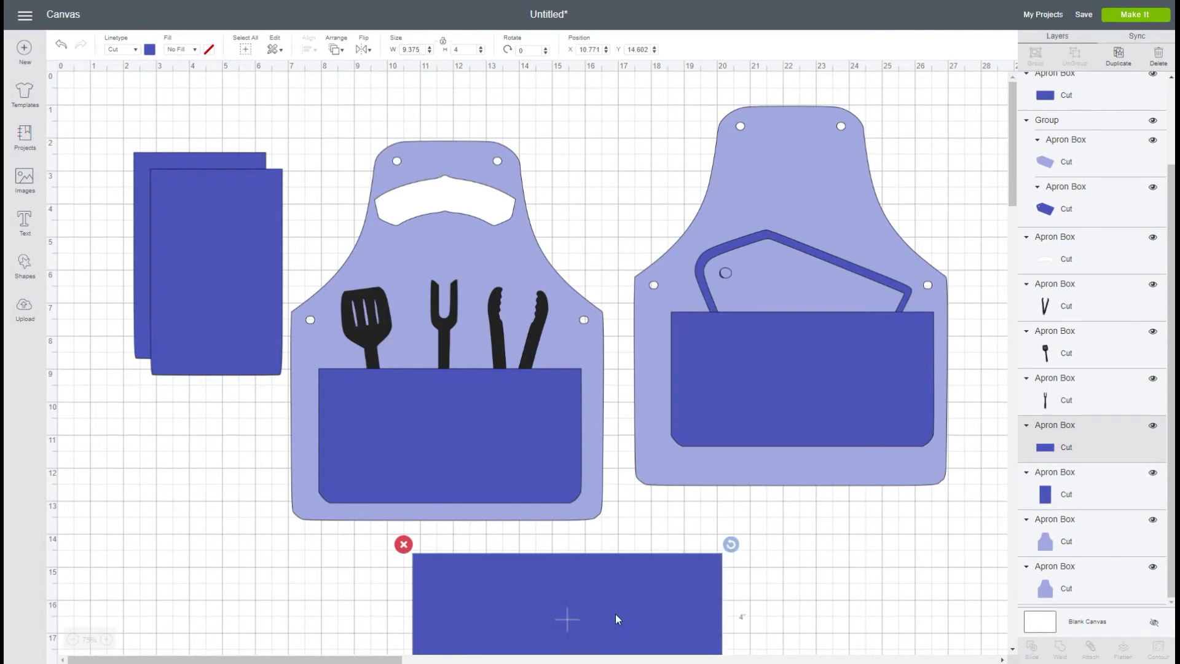
pyautogui.moveTo(615, 614); pyautogui.dragTo(497, 578)
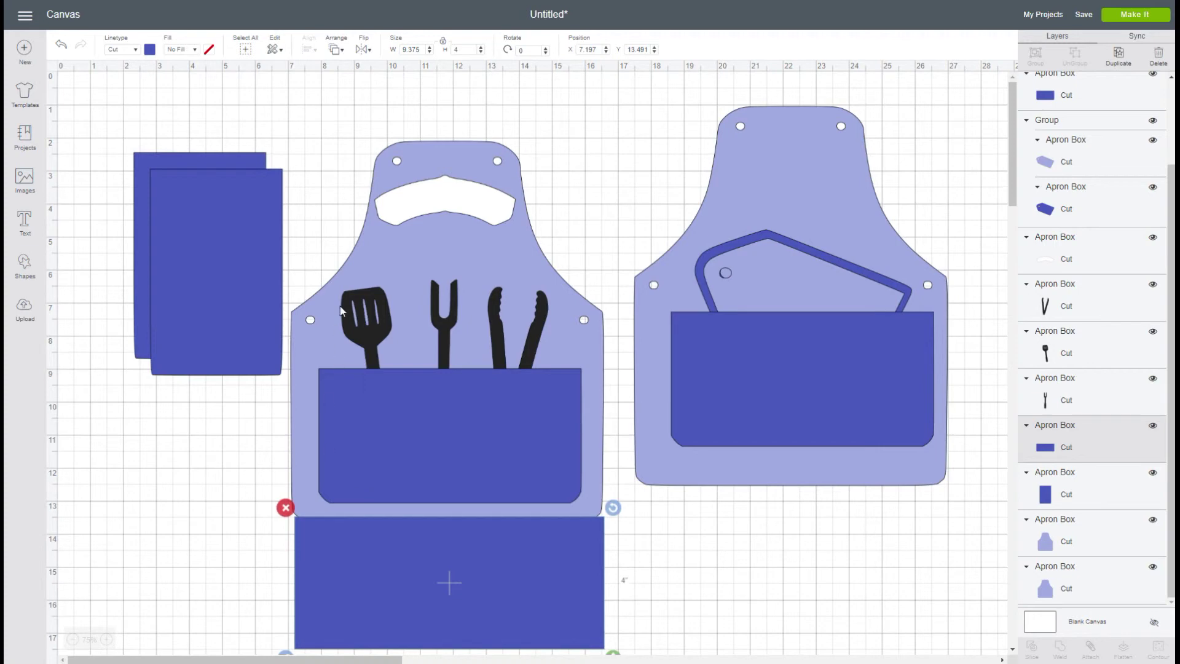
# - Gather both aprons and the long base panel onto the two side panels at the canvas's left edge
pyautogui.moveTo(341, 311); pyautogui.dragTo(322, 309)
pyautogui.moveTo(448, 142); pyautogui.dragTo(212, 149)
pyautogui.moveTo(818, 132); pyautogui.dragTo(244, 160)
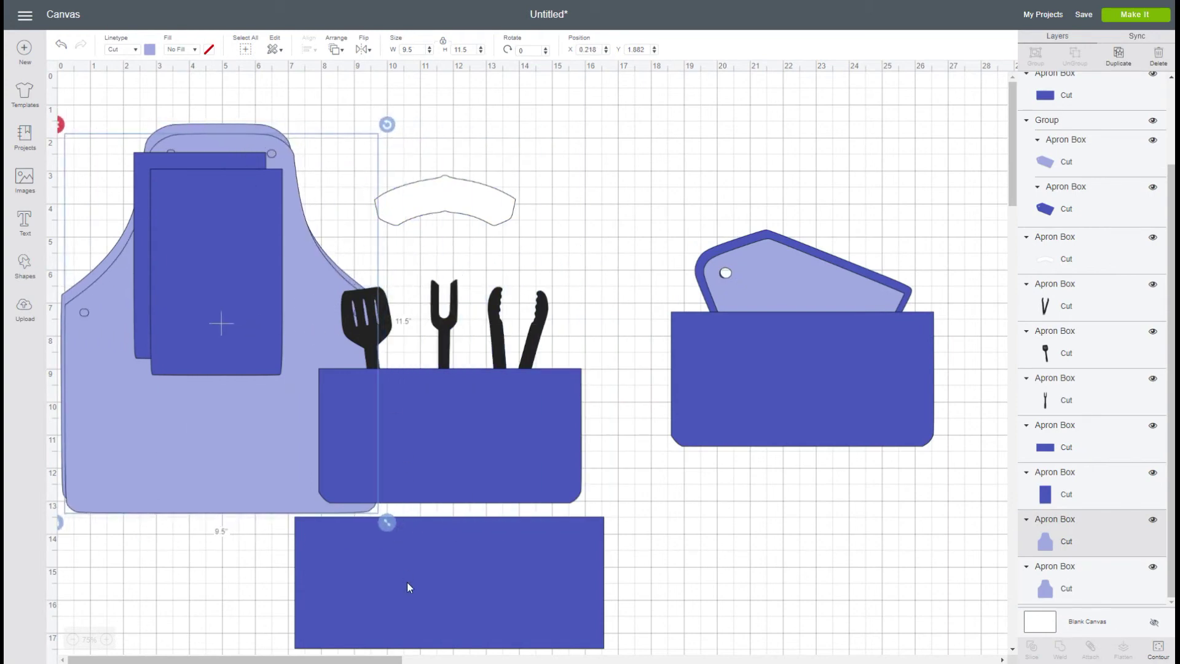
pyautogui.moveTo(407, 582); pyautogui.dragTo(164, 249)
# - Move the curved label, the utensils and the left pocket across to the cutting board and the other pocket
pyautogui.moveTo(433, 131); pyautogui.dragTo(600, 515)
pyautogui.moveTo(515, 448); pyautogui.dragTo(825, 436)
pyautogui.moveTo(361, 350); pyautogui.dragTo(680, 380)
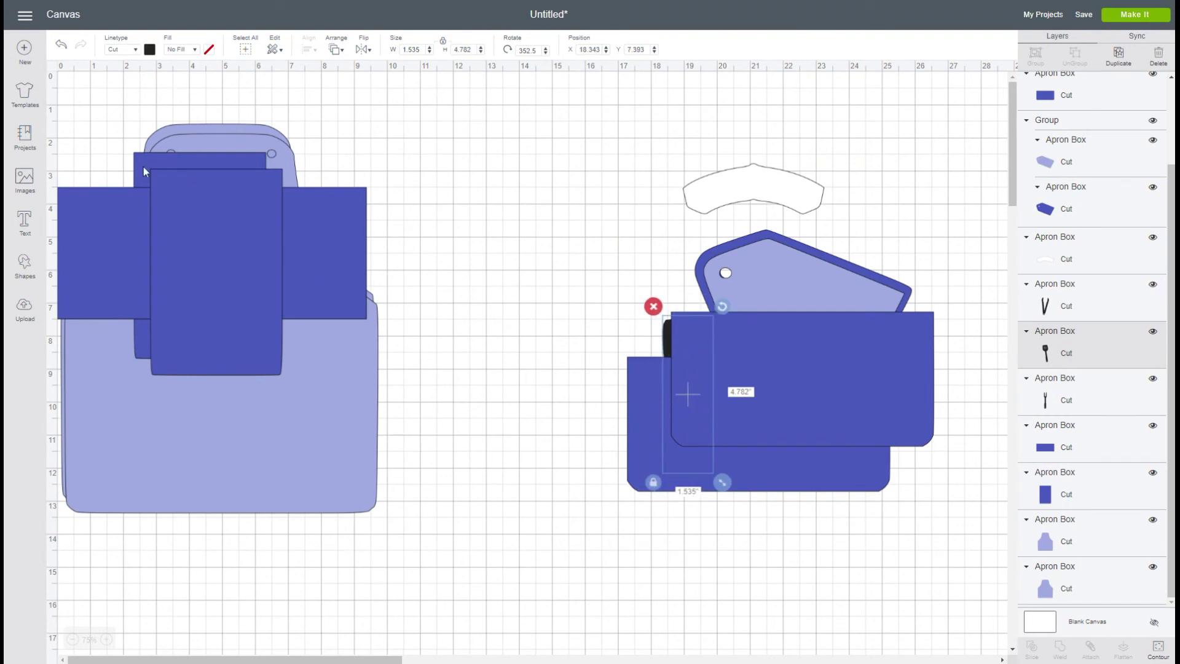
# - Duplicate the stack of two aprons, two side panels and base panel, and place the copy below the original pieces
pyautogui.moveTo(87, 107); pyautogui.dragTo(391, 479)
pyautogui.moveTo(192, 281); pyautogui.dragTo(269, 301)
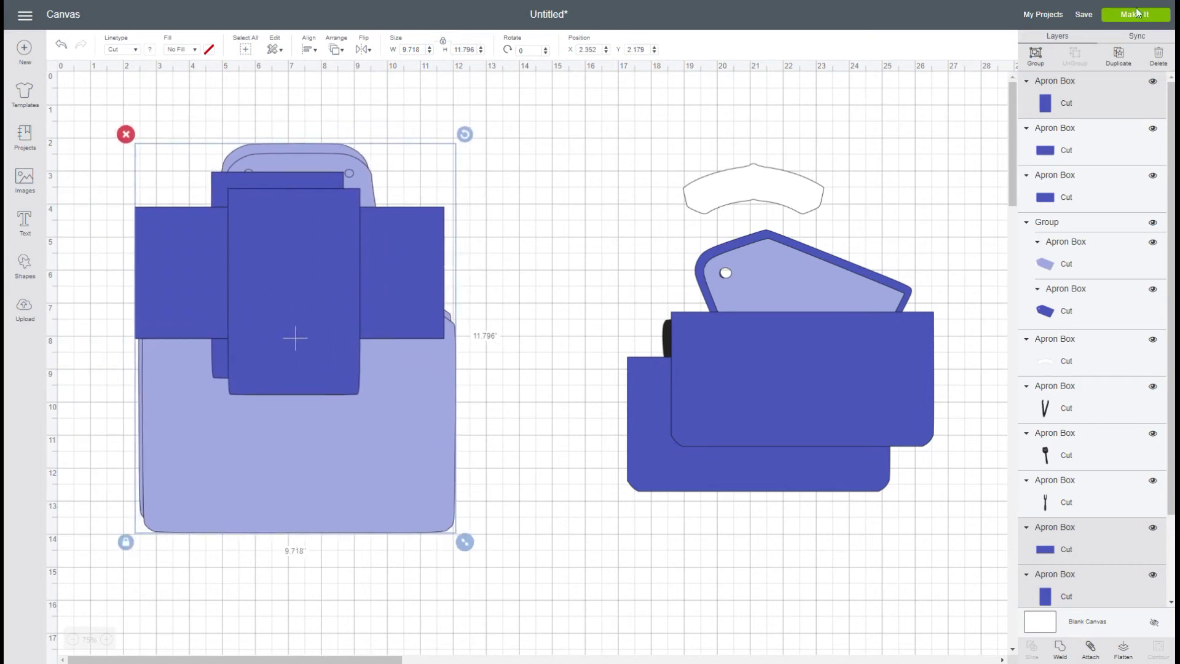
pyautogui.click(1120, 63)
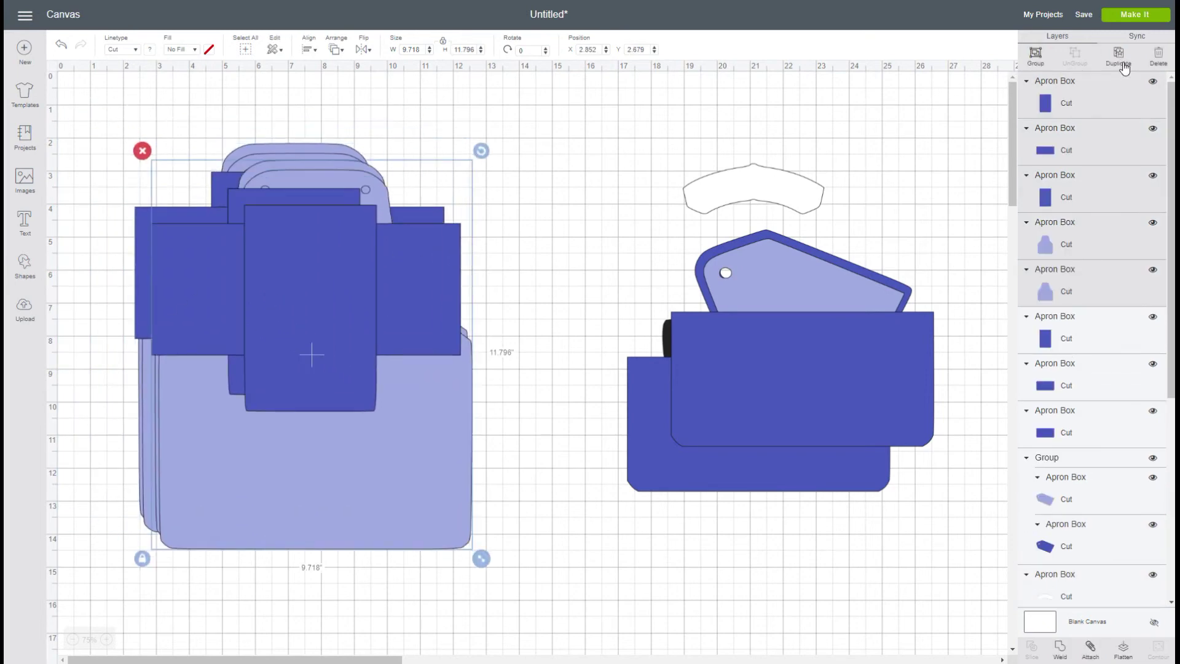
pyautogui.moveTo(370, 281); pyautogui.dragTo(506, 543)
pyautogui.scroll(-2, 532, 408)
pyautogui.scroll(-6, 533, 408)
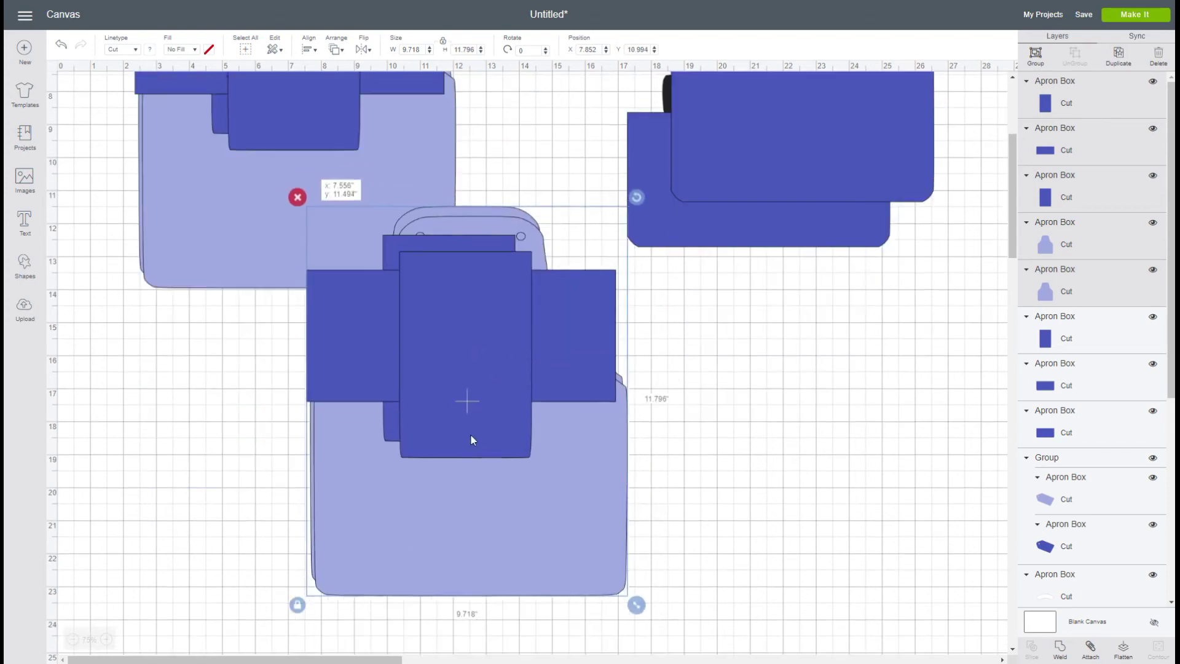
pyautogui.moveTo(465, 347); pyautogui.dragTo(607, 448)
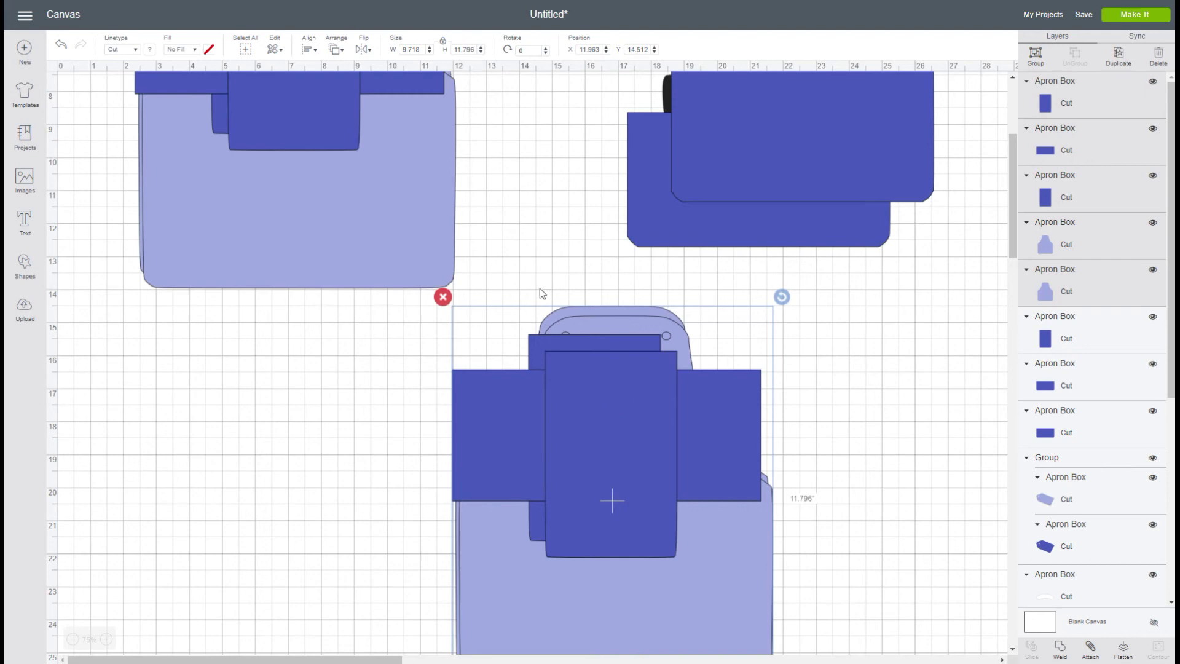
pyautogui.scroll(8, 307, 289)
# - Spread out the original stack, moving the base and side panels off the aprons and one apron under the decorative pieces
pyautogui.moveTo(290, 315); pyautogui.dragTo(593, 290)
pyautogui.moveTo(445, 224); pyautogui.dragTo(738, 212)
pyautogui.moveTo(338, 260); pyautogui.dragTo(581, 235)
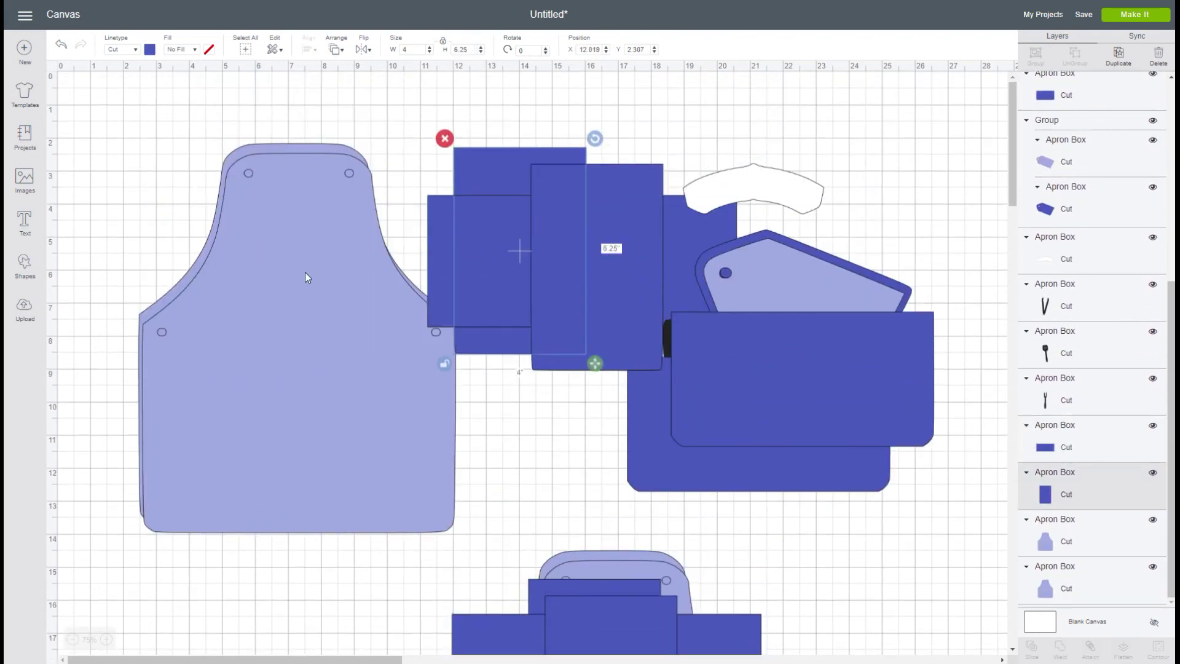
pyautogui.moveTo(305, 277); pyautogui.dragTo(256, 447)
pyautogui.moveTo(239, 169); pyautogui.dragTo(700, 150)
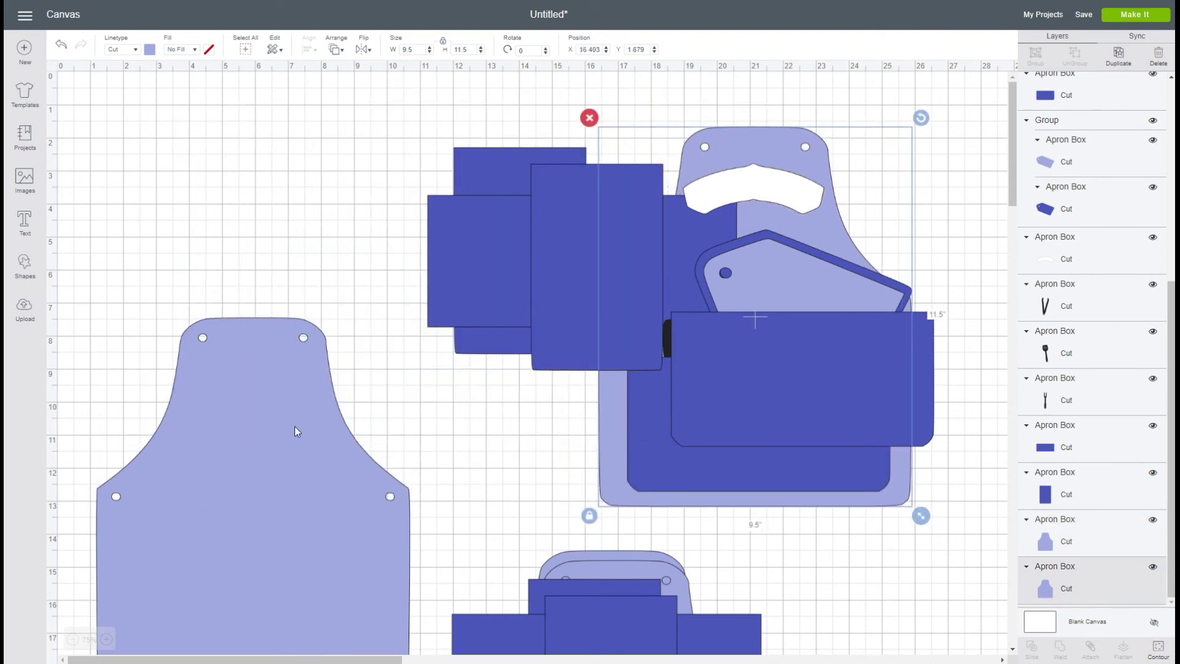
# - Move the plain apron back up, place one side panel directly below the other, and set the base panel against the apron's bottom edge
pyautogui.moveTo(294, 430); pyautogui.dragTo(322, 260)
pyautogui.moveTo(614, 227); pyautogui.dragTo(508, 466)
pyautogui.moveTo(575, 266); pyautogui.dragTo(272, 595)
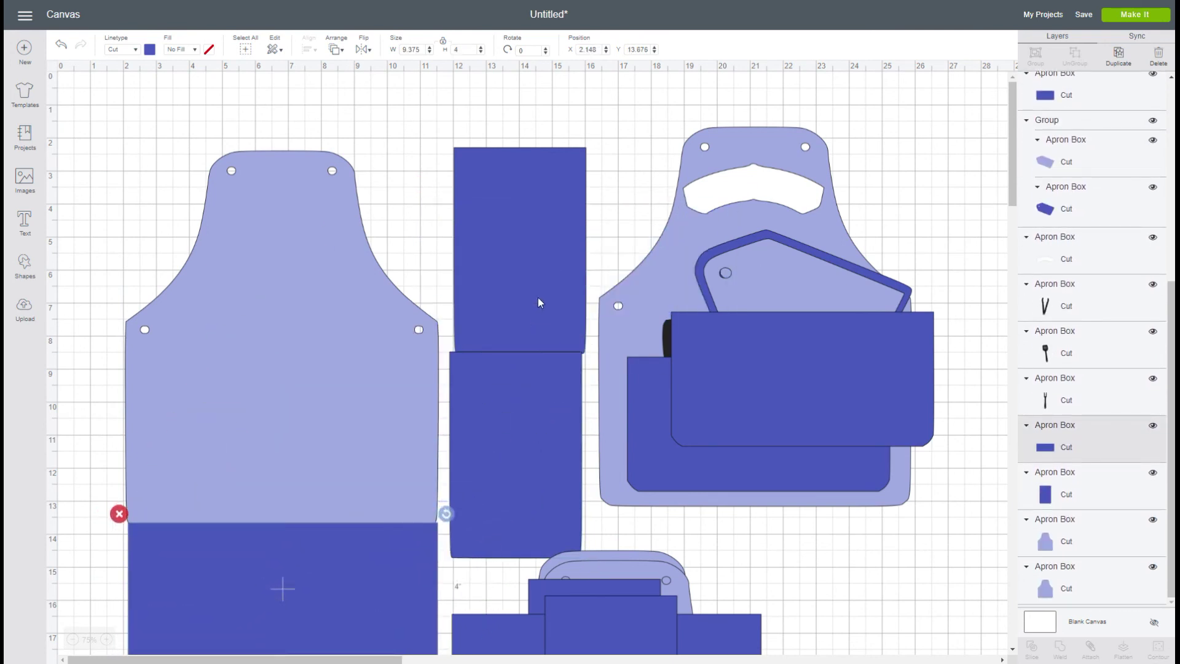